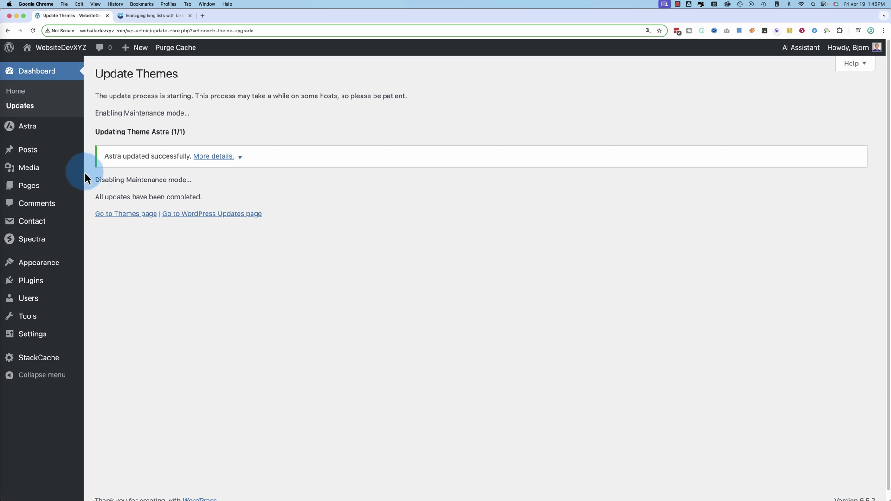
Step: Open the Contact Form 7 Contact Forms list, which shows the 8 existing forms
{"action": "left_click", "coordinate": [40, 226]}
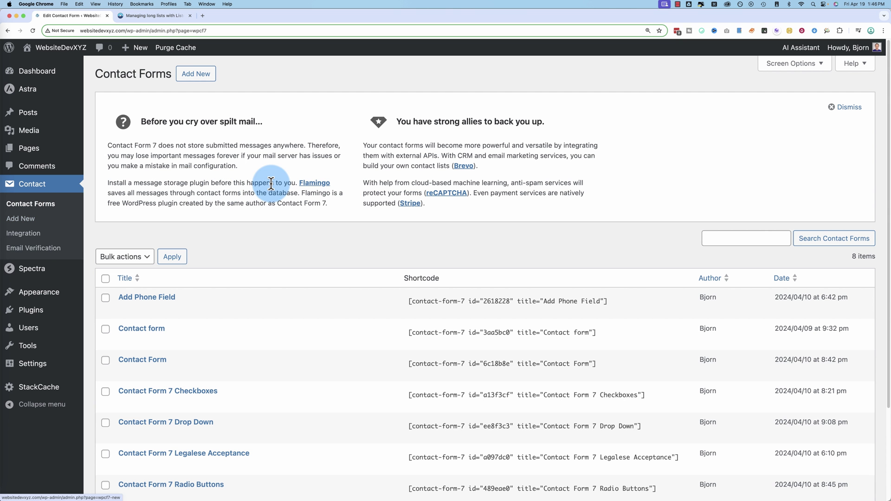
Step: Start a new contact form titled 'Country Dropdown'
{"action": "scroll", "coordinate": [210, 320], "scroll_direction": "down", "scroll_amount": 2}
{"action": "scroll", "coordinate": [210, 319], "scroll_direction": "up", "scroll_amount": 3}
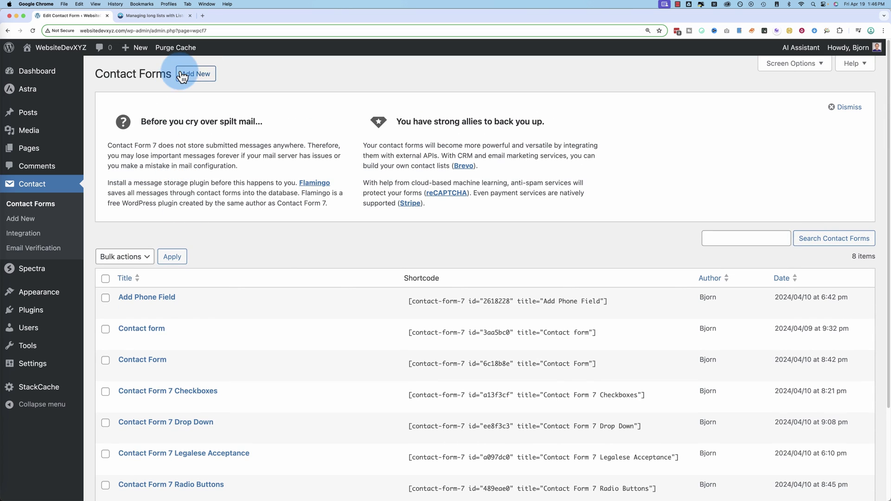
{"action": "left_click", "coordinate": [196, 73]}
{"action": "type", "text": "Country"}
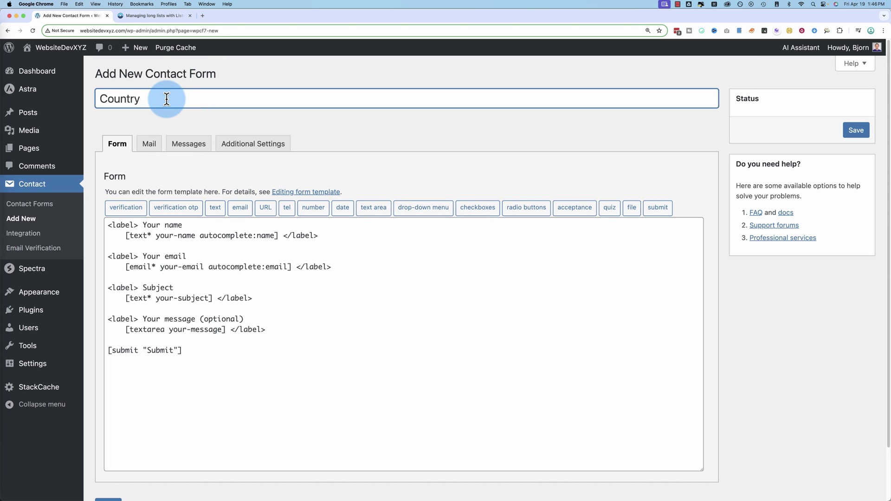
{"action": "type", "text": " Dropdow"}
Step: Insert two blank lines after the message field, above the submit tag
{"action": "left_click", "coordinate": [281, 330]}
{"action": "key", "text": "Return"}
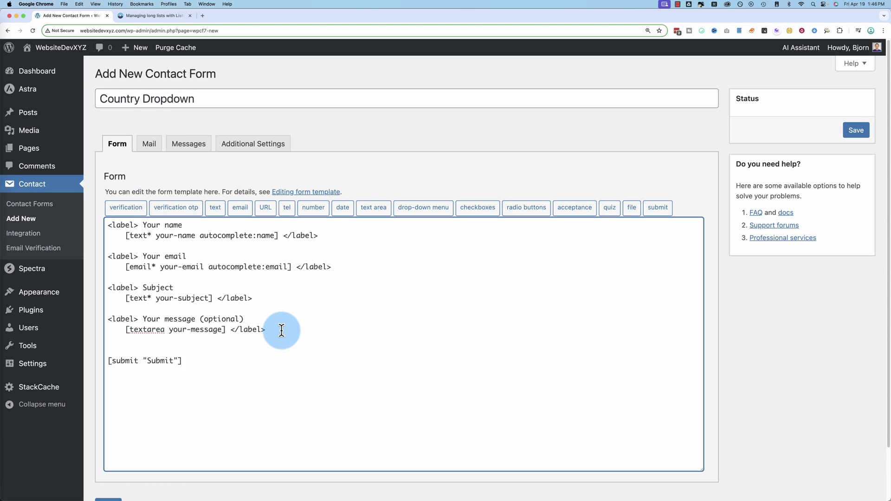
{"action": "key", "text": "Return"}
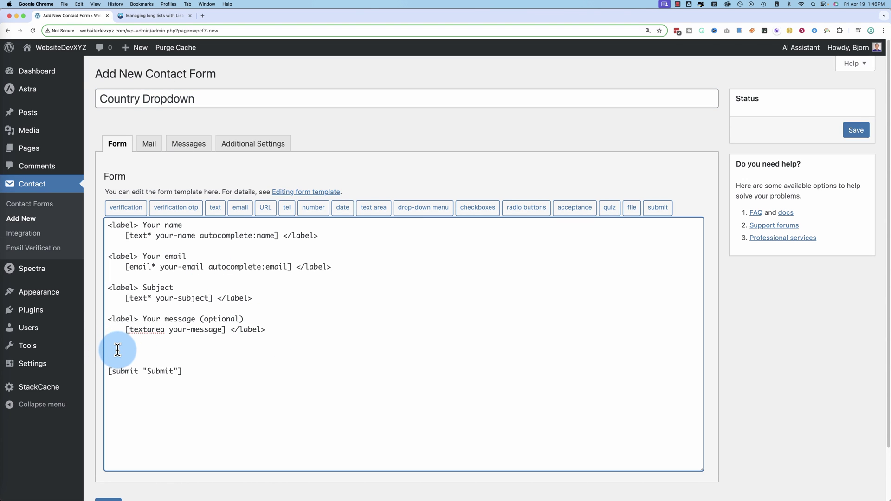
Step: Create a drop-down menu tag with the options Aruba and Angola on separate lines
{"action": "left_click", "coordinate": [420, 210]}
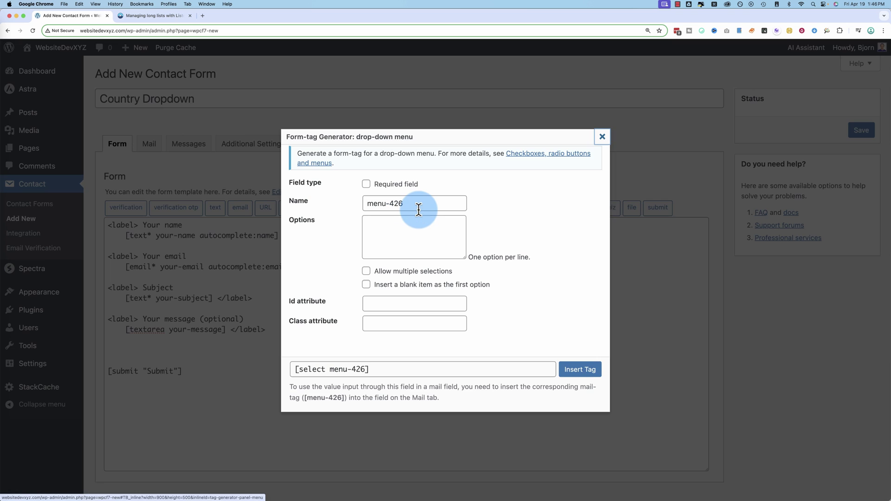
{"action": "left_click", "coordinate": [378, 221]}
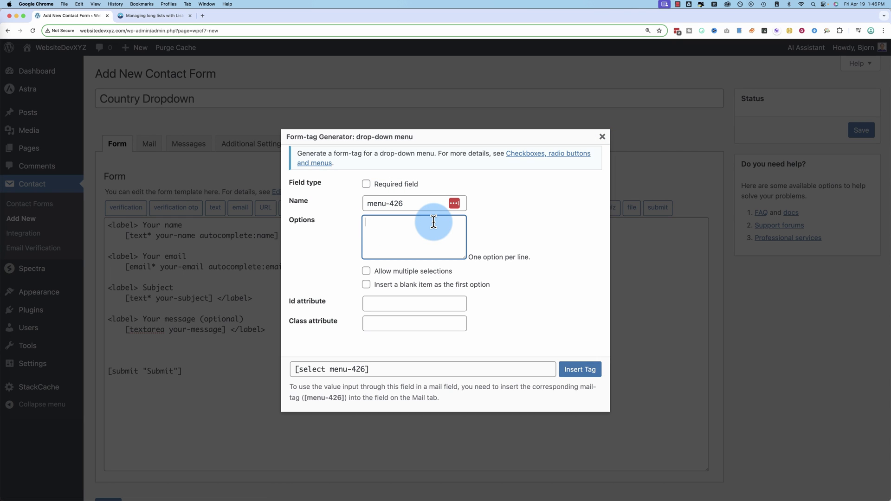
{"action": "type", "text": "Aruba "}
{"action": "type", "text": "A"}
{"action": "key", "text": "BackSpace"}
{"action": "type", "text": "Angola"}
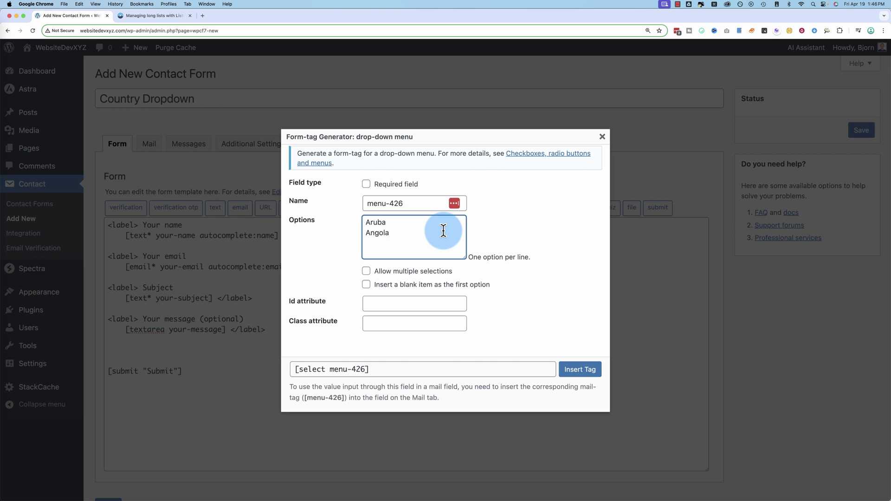
Step: Copy the full [select your-country …] tag, through Zimbabwe, from the Listo article
{"action": "left_click", "coordinate": [156, 15]}
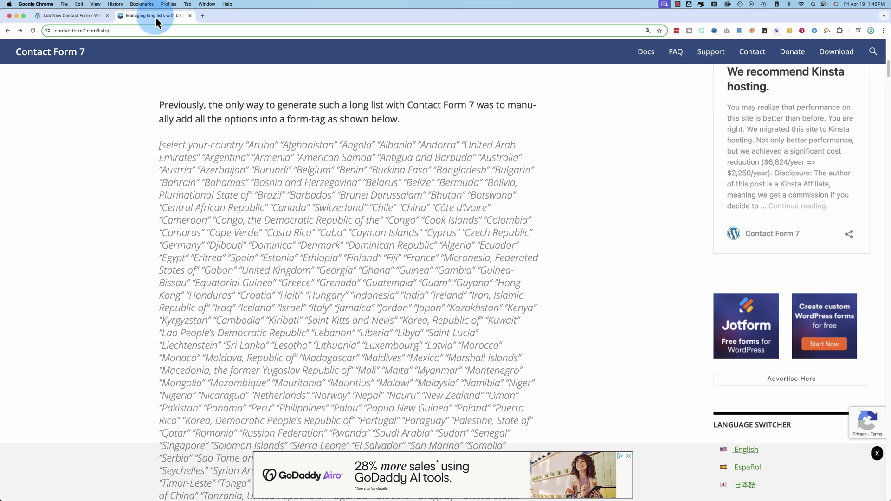
{"action": "left_click_drag", "start_coordinate": [159, 146], "coordinate": [388, 307]}
{"action": "scroll", "coordinate": [364, 344], "scroll_direction": "down", "scroll_amount": 5}
{"action": "right_click", "coordinate": [329, 263]}
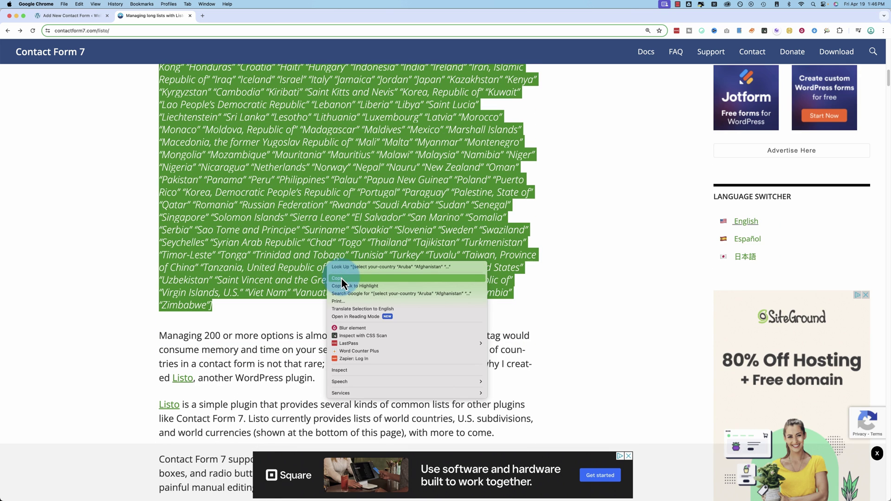
{"action": "left_click", "coordinate": [342, 278]}
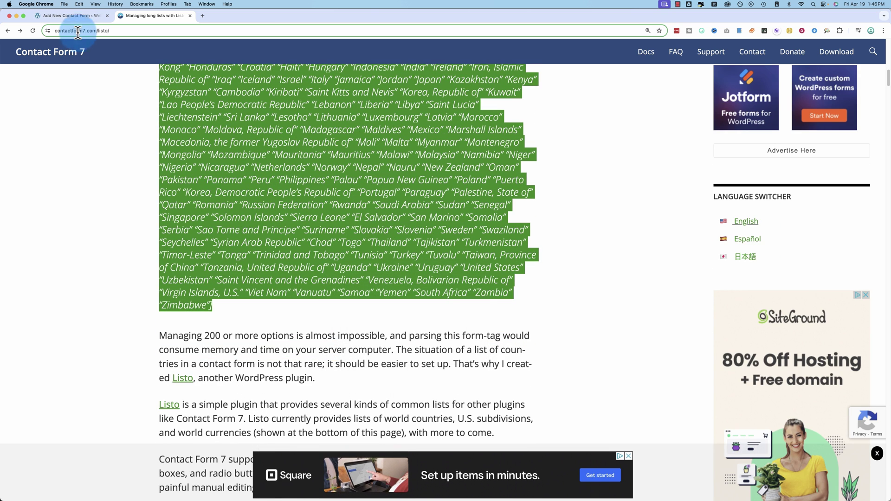
{"action": "left_click", "coordinate": [79, 16]}
Step: Discard the drop-down generator, paste the country select tag on the blank line, and save
{"action": "left_click", "coordinate": [602, 136]}
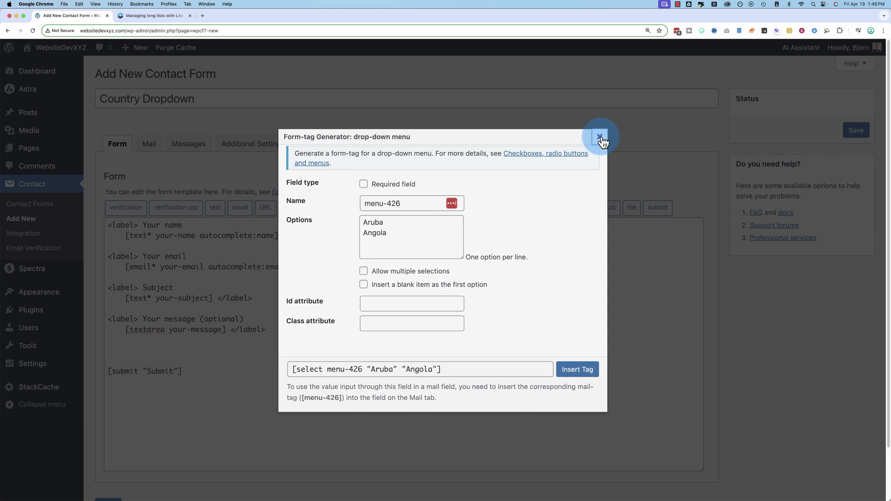
{"action": "left_click", "coordinate": [173, 346]}
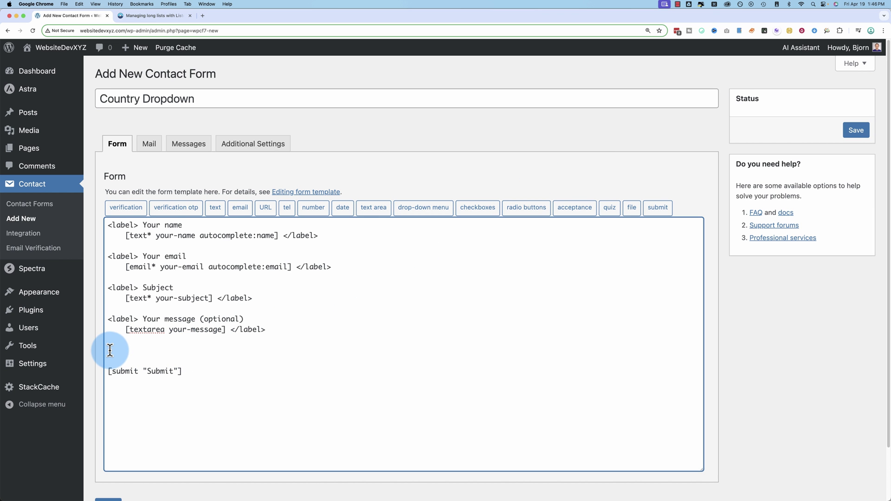
{"action": "key", "text": "super+v"}
{"action": "scroll", "coordinate": [185, 334], "scroll_direction": "down", "scroll_amount": 1}
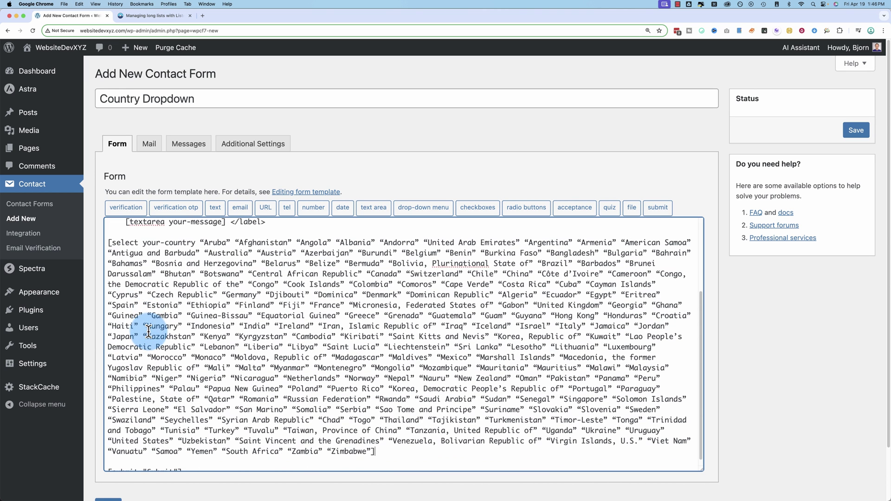
{"action": "left_click", "coordinate": [234, 242]}
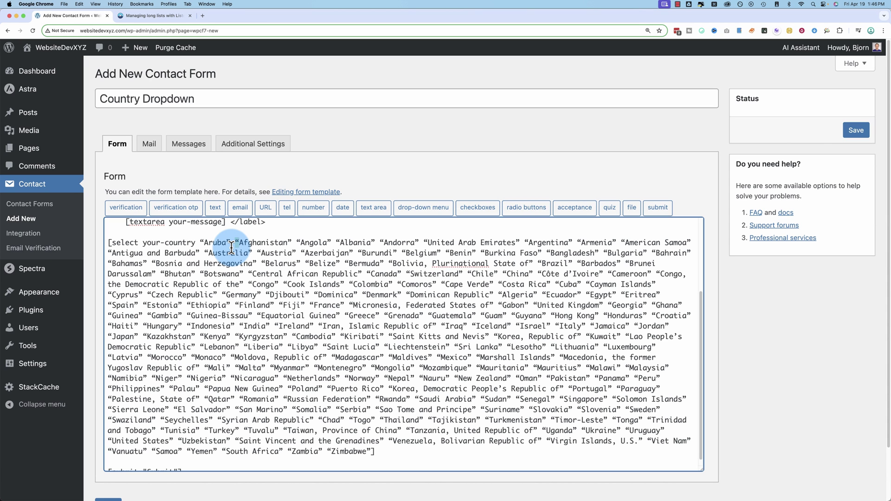
{"action": "left_click", "coordinate": [859, 131]}
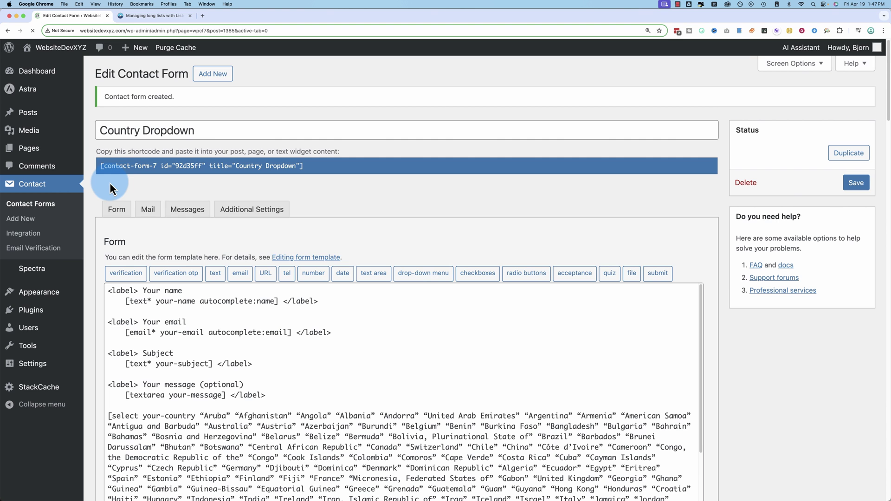
Step: Edit the Contact page, set its Contact Form 7 block to 'Country Dropdown', and update
{"action": "left_click", "coordinate": [29, 148], "text": "super"}
{"action": "left_click", "coordinate": [140, 19]}
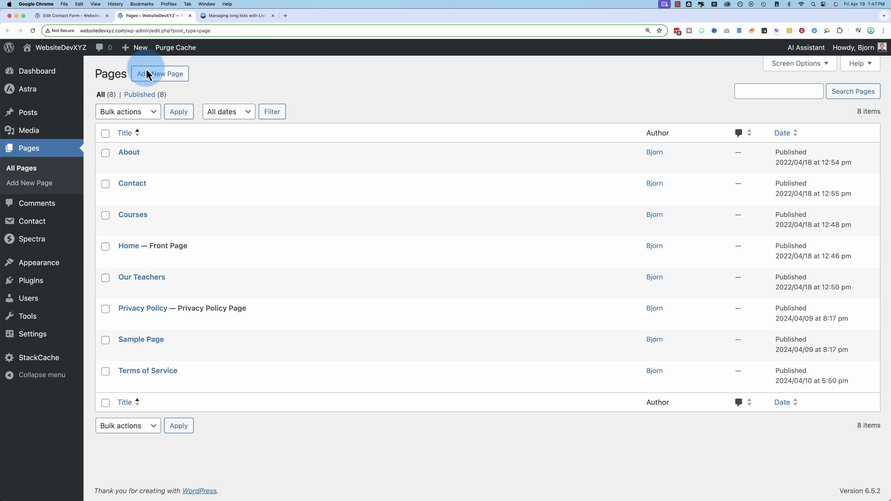
{"action": "left_click", "coordinate": [125, 196]}
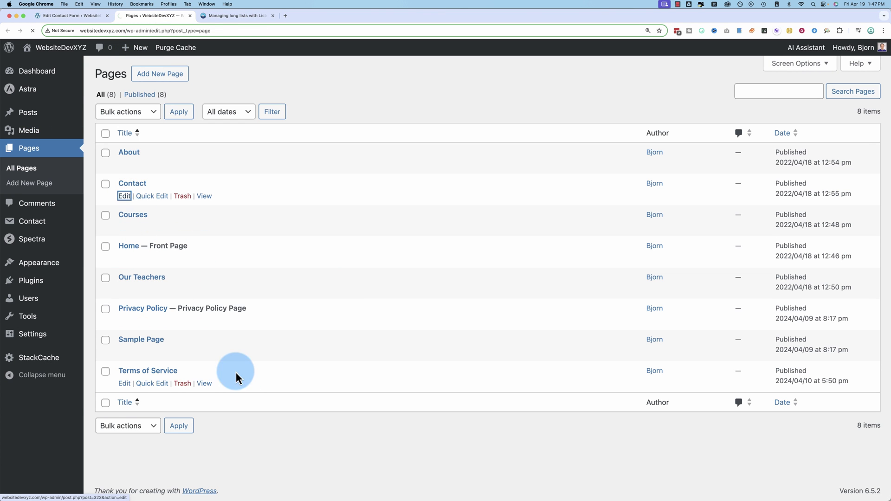
{"action": "scroll", "coordinate": [227, 360], "scroll_direction": "down", "scroll_amount": 6}
{"action": "left_click", "coordinate": [219, 284]}
{"action": "left_click", "coordinate": [229, 285]}
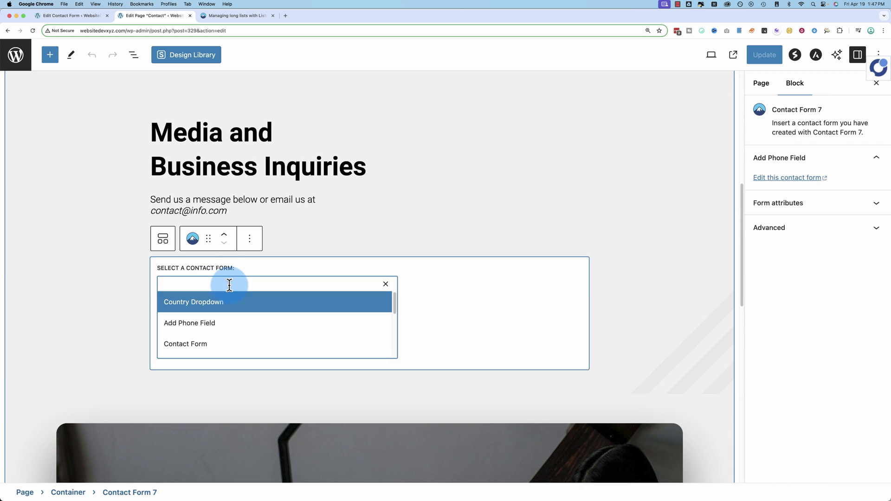
{"action": "left_click", "coordinate": [193, 302]}
{"action": "left_click", "coordinate": [762, 63]}
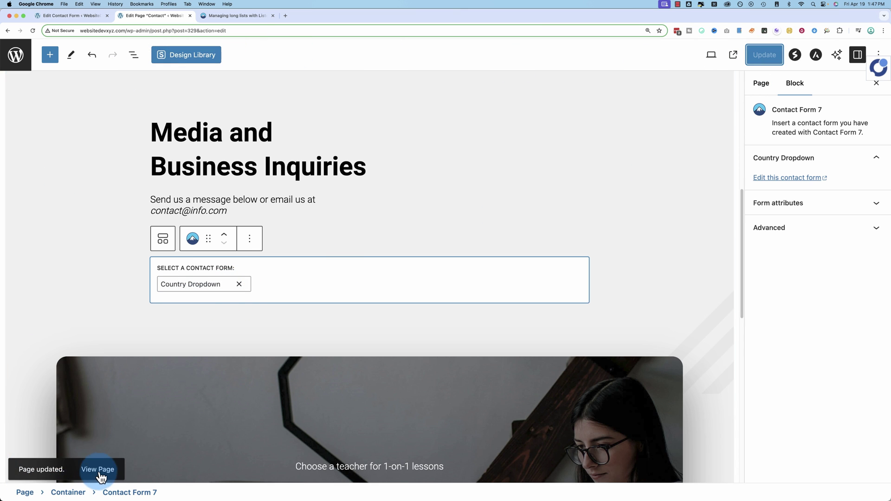
Step: View the live Contact page and compare its raw country tag text with the Listo article
{"action": "left_click", "coordinate": [98, 471]}
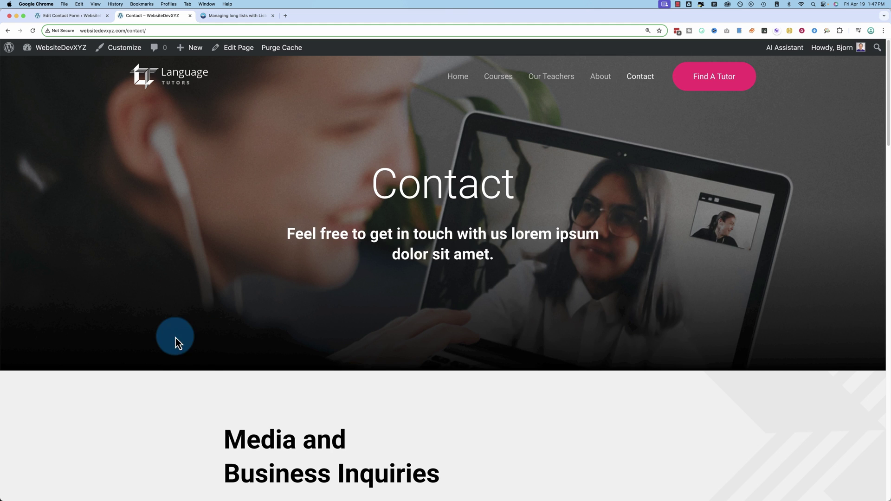
{"action": "scroll", "coordinate": [175, 338], "scroll_direction": "down", "scroll_amount": 14}
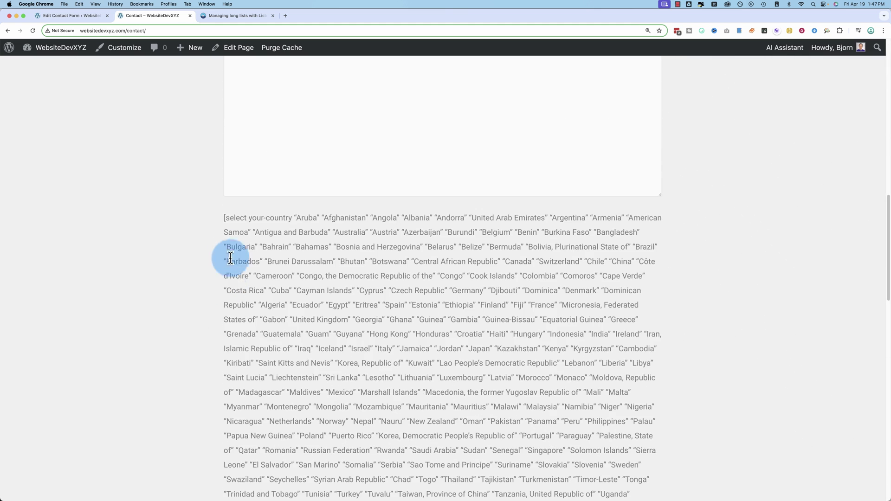
{"action": "left_click_drag", "start_coordinate": [225, 222], "coordinate": [509, 420]}
{"action": "scroll", "coordinate": [509, 418], "scroll_direction": "down", "scroll_amount": 2}
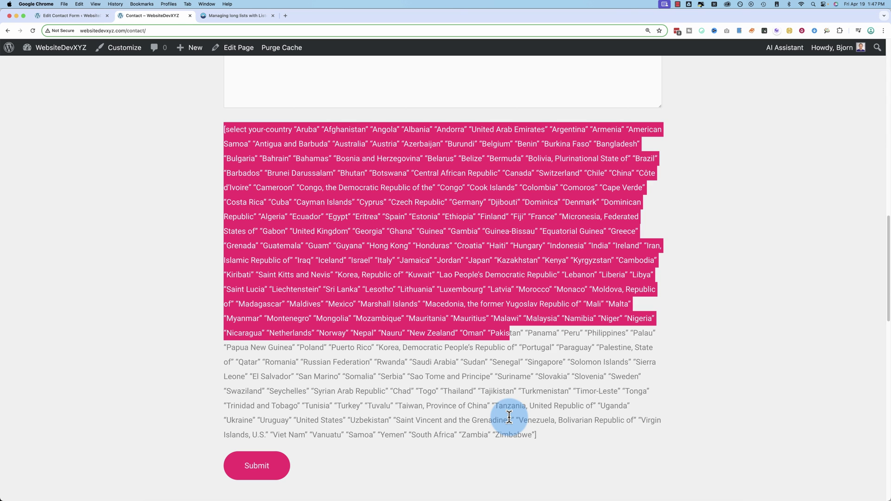
{"action": "left_click", "coordinate": [331, 183]}
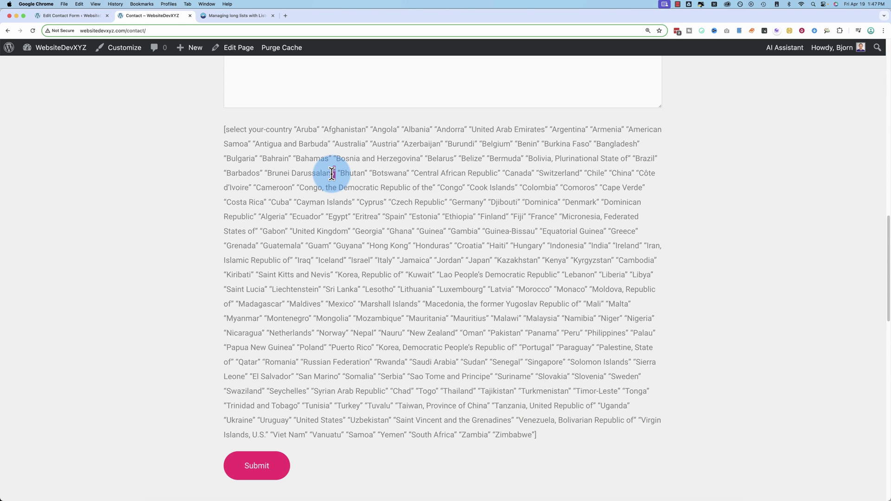
{"action": "left_click", "coordinate": [241, 17]}
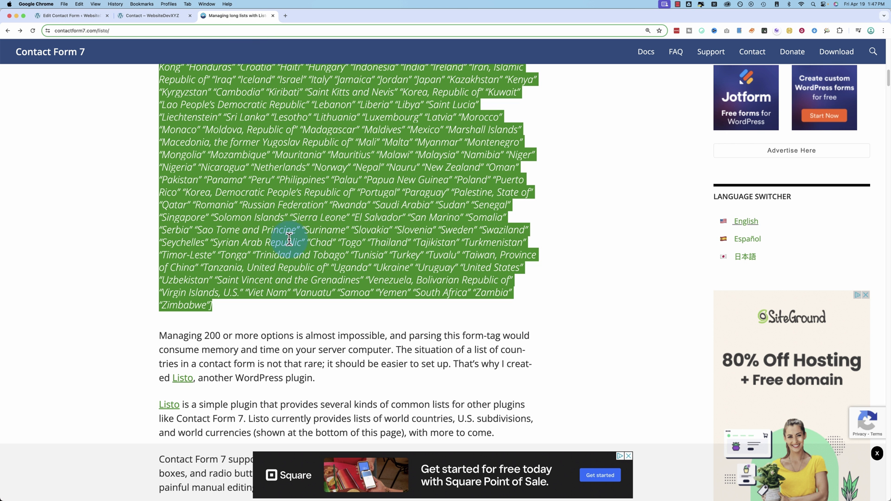
{"action": "left_click", "coordinate": [143, 17]}
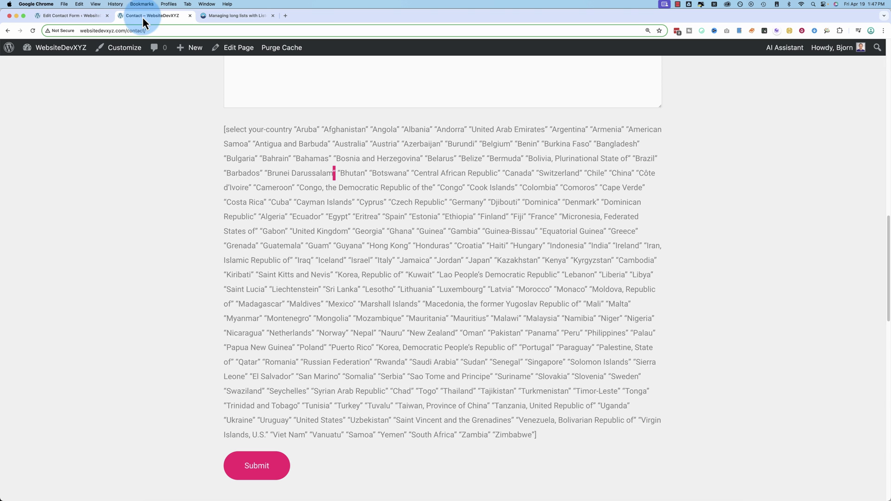
Step: Paste the country list into a new file and replace all 203 opening curly quotes with "
{"action": "key", "text": "super+Tab"}
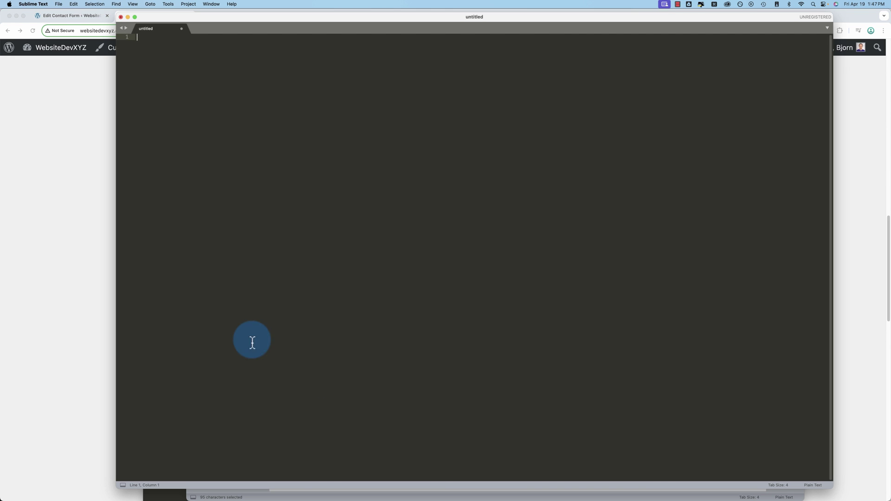
{"action": "key", "text": "super+v"}
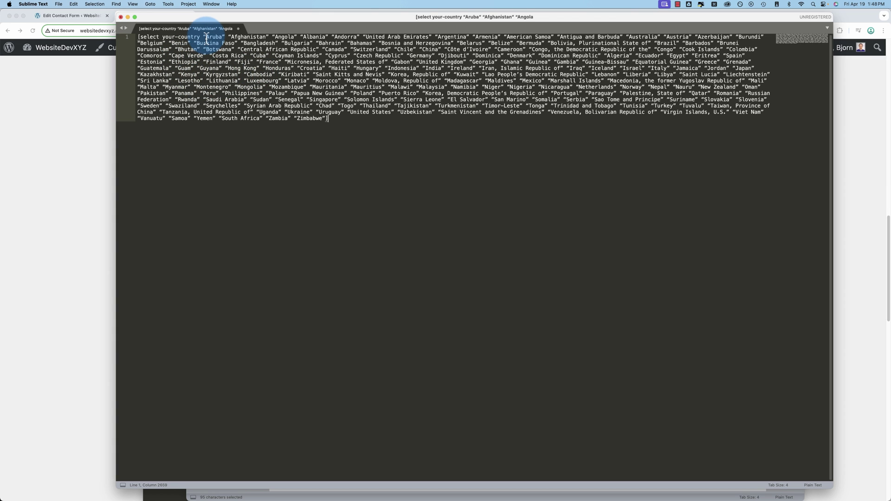
{"action": "left_click_drag", "start_coordinate": [206, 37], "coordinate": [203, 37]}
{"action": "key", "text": "super+c"}
{"action": "key", "text": "super+shift+f"}
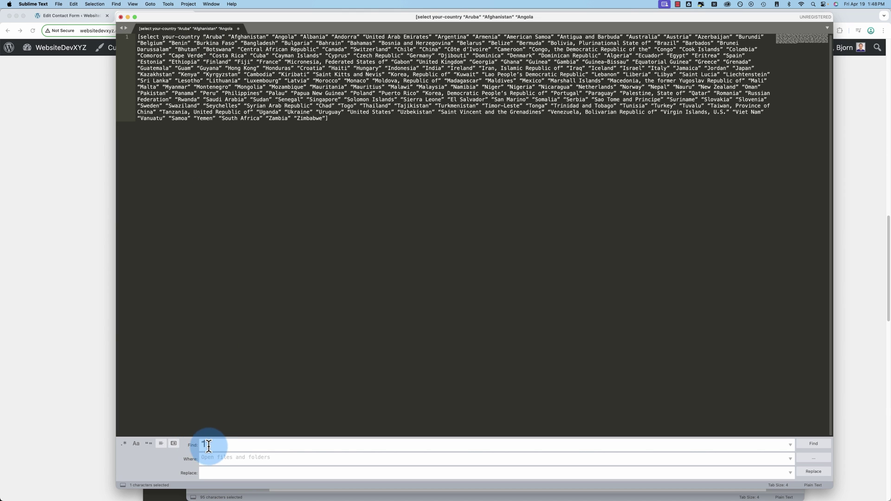
{"action": "left_click", "coordinate": [208, 475]}
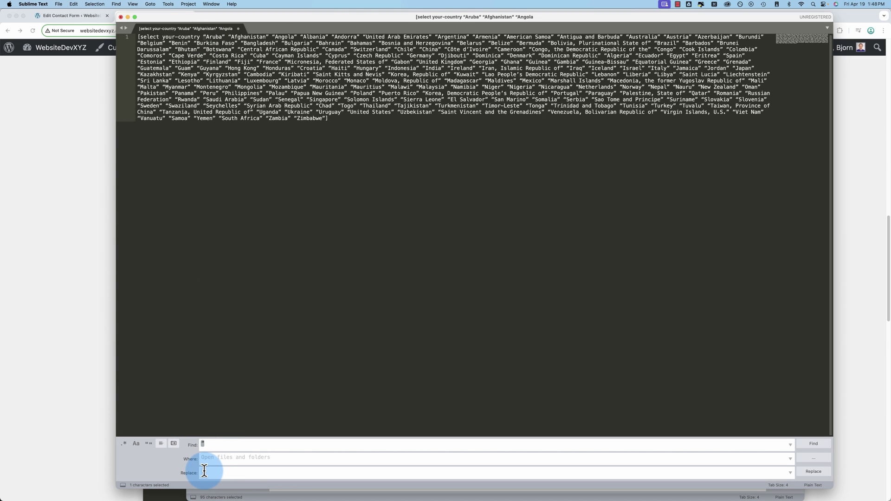
{"action": "type", "text": "\""}
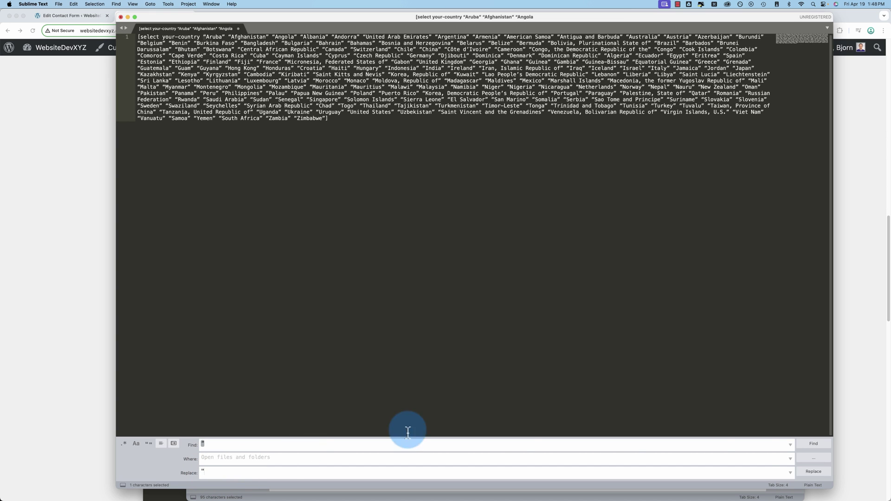
{"action": "left_click", "coordinate": [813, 473]}
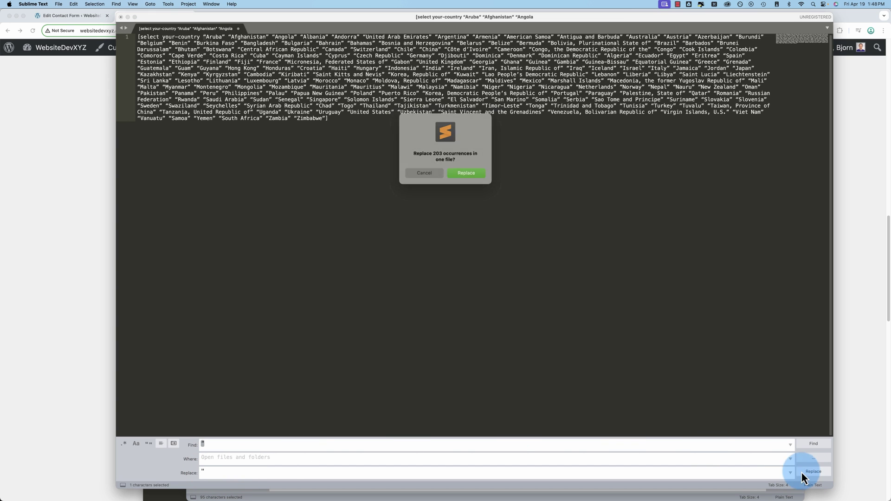
{"action": "left_click", "coordinate": [457, 178]}
Step: Replace all 203 closing curly quotes with straight double quotes as well
{"action": "key", "text": "super+c"}
{"action": "left_click", "coordinate": [214, 444]}
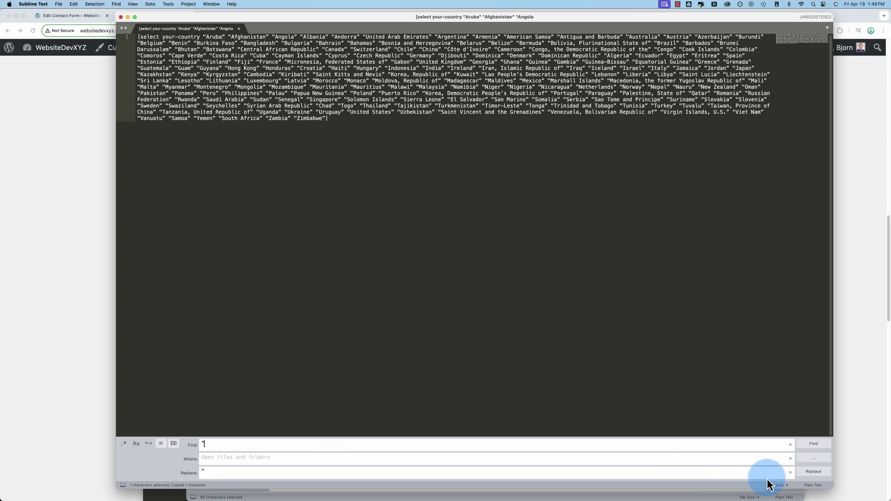
{"action": "left_click", "coordinate": [804, 473]}
{"action": "left_click", "coordinate": [471, 176]}
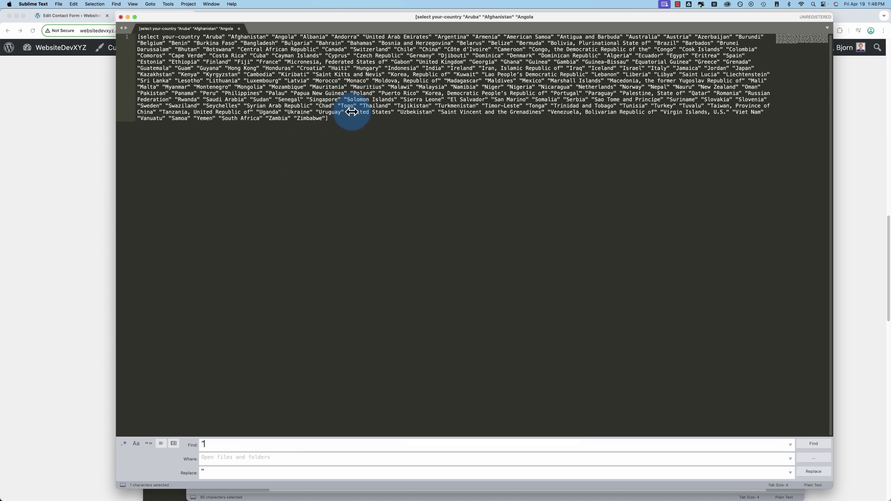
Step: Select and copy the entire corrected country list
{"action": "key", "text": "super+a"}
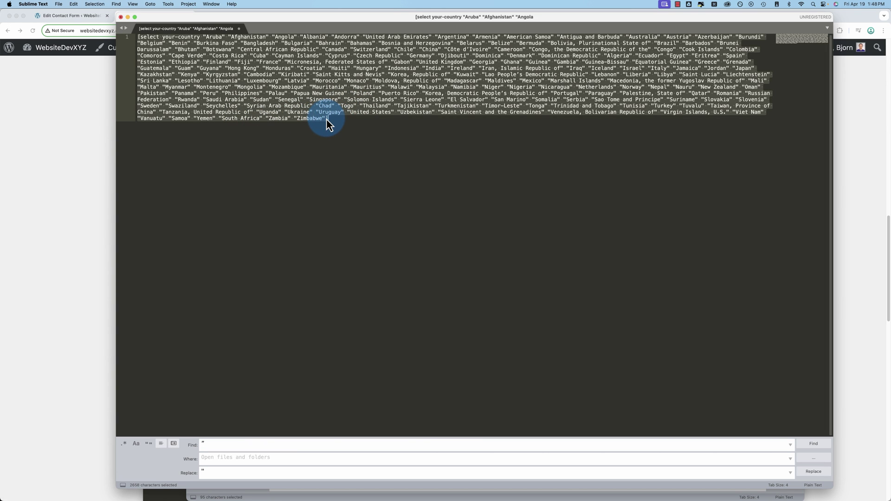
{"action": "right_click", "coordinate": [249, 79]}
{"action": "left_click", "coordinate": [265, 93]}
{"action": "left_click", "coordinate": [84, 50]}
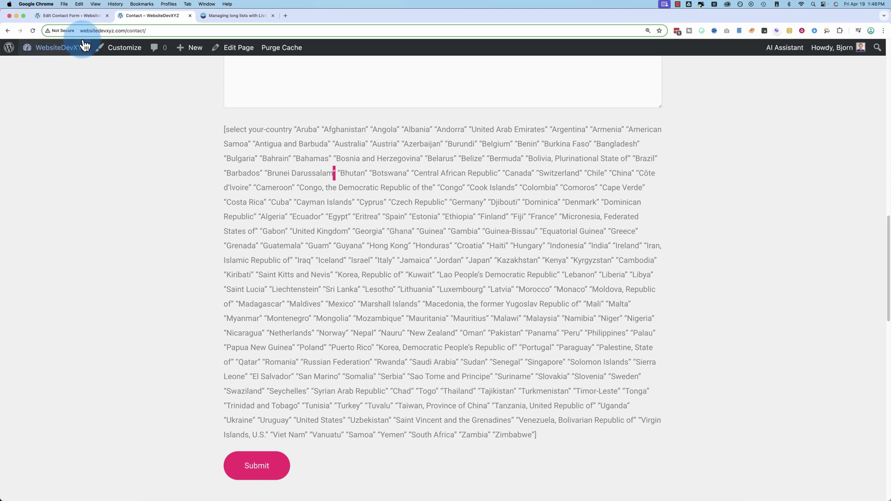
Step: Paste the straight-quoted list over the old your-country tag and save the Country Dropdown form
{"action": "left_click", "coordinate": [82, 17]}
{"action": "scroll", "coordinate": [151, 338], "scroll_direction": "down", "scroll_amount": 3}
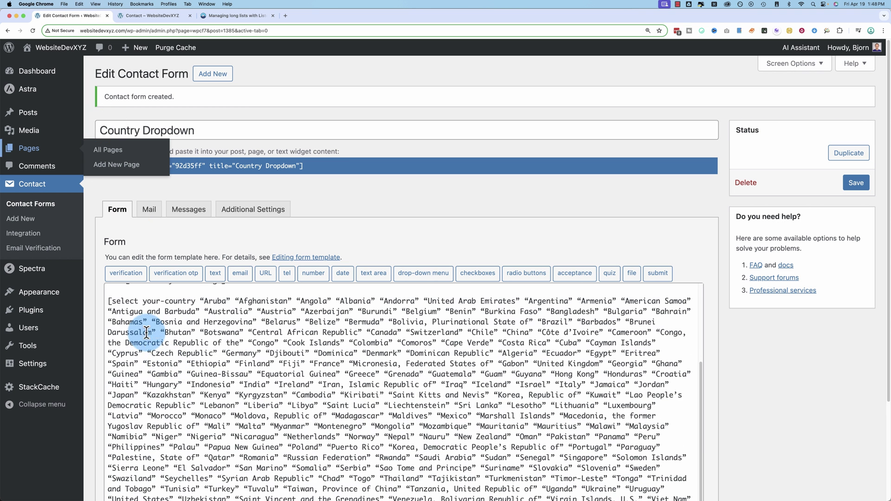
{"action": "left_click_drag", "start_coordinate": [108, 301], "coordinate": [392, 446]}
{"action": "scroll", "coordinate": [288, 388], "scroll_direction": "down", "scroll_amount": 3}
{"action": "key", "text": "super+v"}
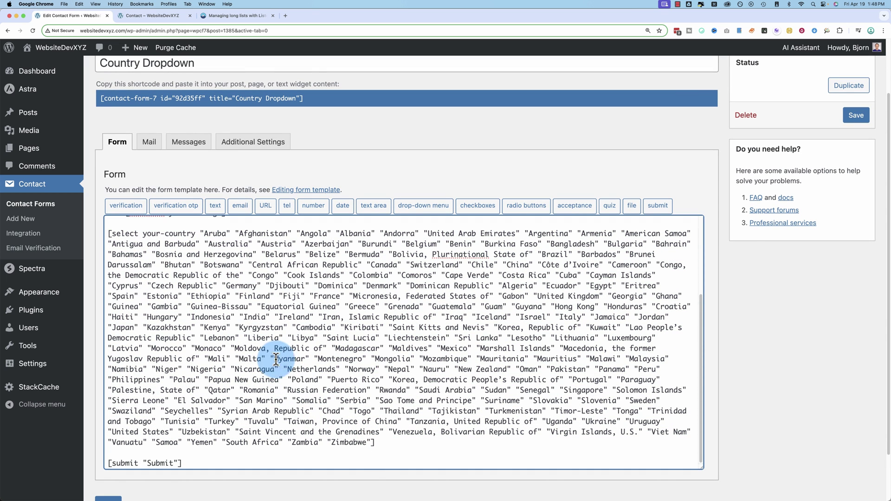
{"action": "left_click", "coordinate": [856, 115]}
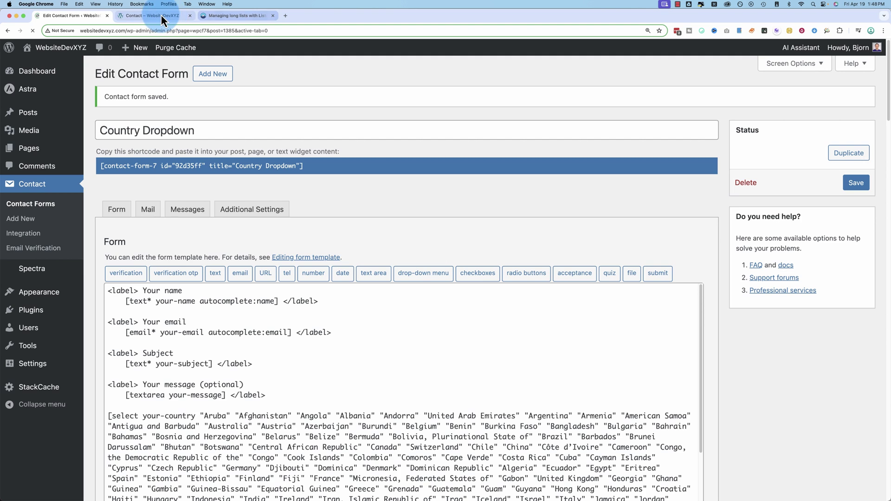
Step: Reload the Contact page and verify the country dropdown runs from Aruba through Zimbabwe
{"action": "left_click", "coordinate": [158, 16]}
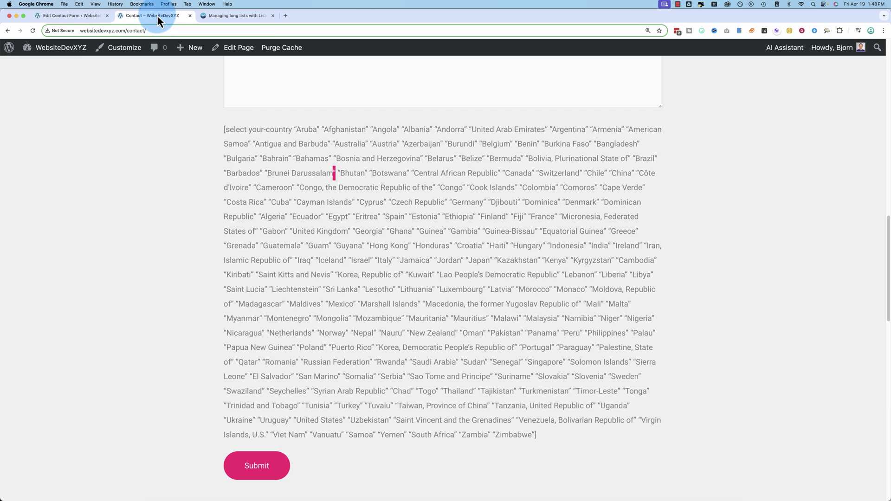
{"action": "left_click", "coordinate": [32, 30]}
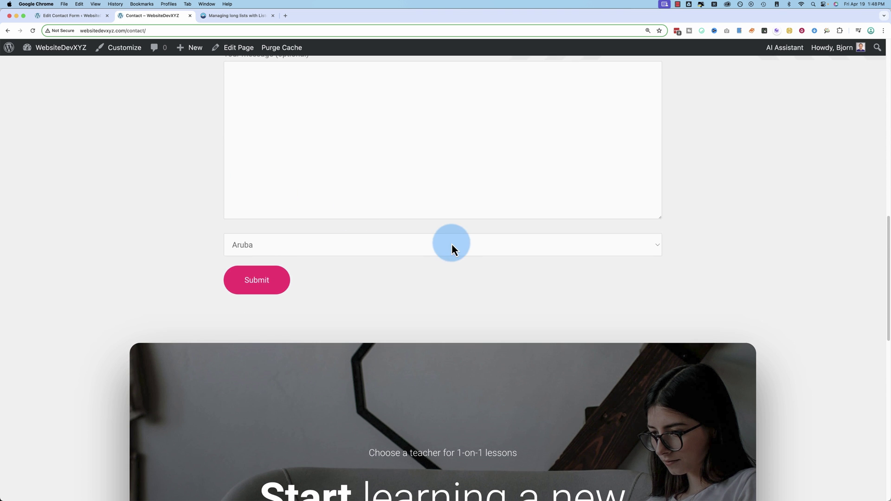
{"action": "left_click", "coordinate": [451, 243]}
{"action": "scroll", "coordinate": [330, 299], "scroll_direction": "down", "scroll_amount": 10}
{"action": "scroll", "coordinate": [329, 299], "scroll_direction": "down", "scroll_amount": 20}
{"action": "scroll", "coordinate": [330, 304], "scroll_direction": "down", "scroll_amount": 20}
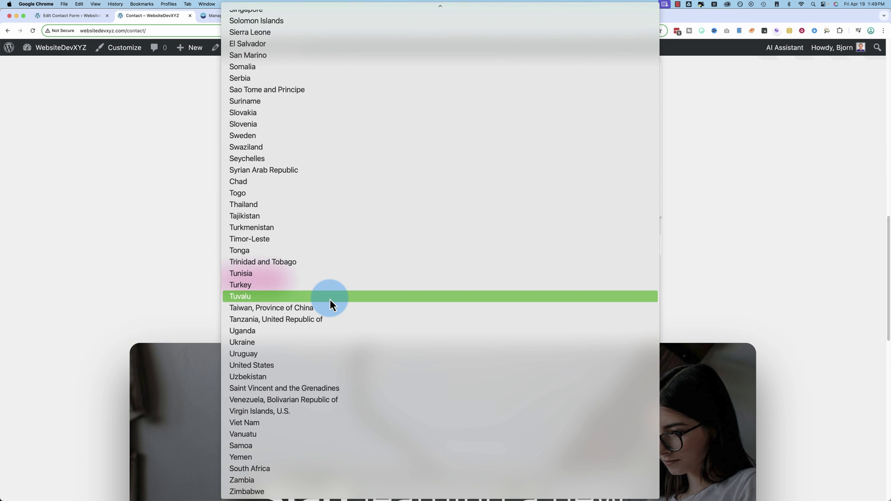
{"action": "left_click", "coordinate": [151, 209]}
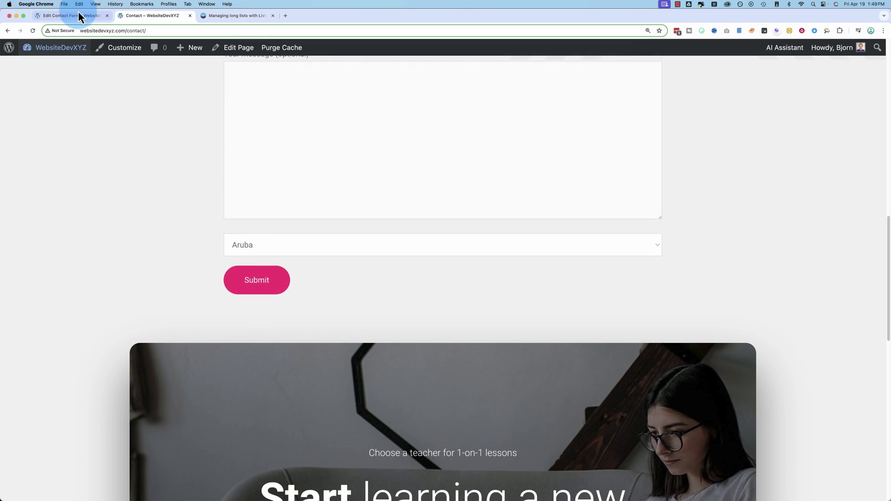
Step: Return to the saved Country Dropdown form editor and review its your-country list template
{"action": "left_click", "coordinate": [78, 15]}
{"action": "scroll", "coordinate": [176, 366], "scroll_direction": "down", "scroll_amount": 3}
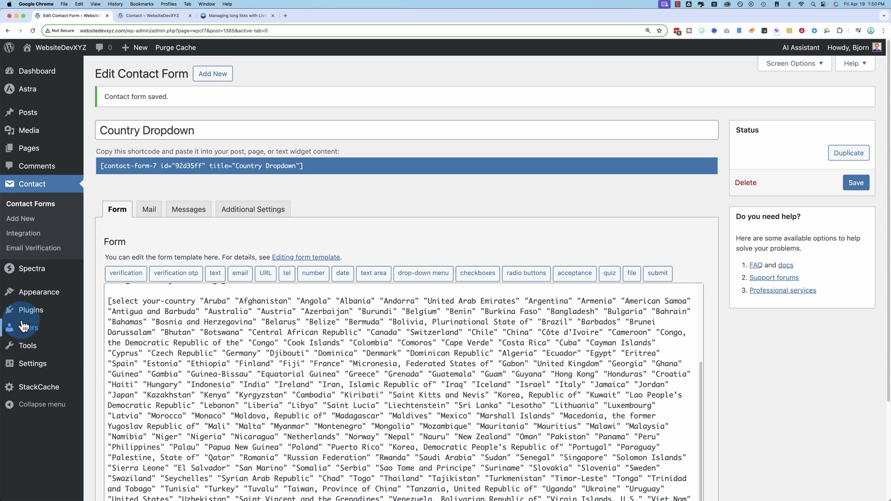
{"action": "mouse_move", "coordinate": [35, 318]}
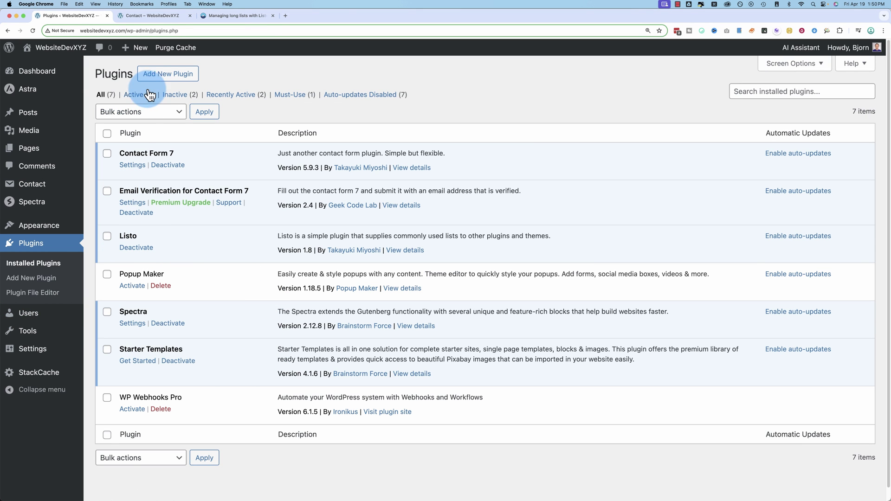
Step: Search the plugin directory for 'list' to find the Listo plugin
{"action": "left_click", "coordinate": [169, 75]}
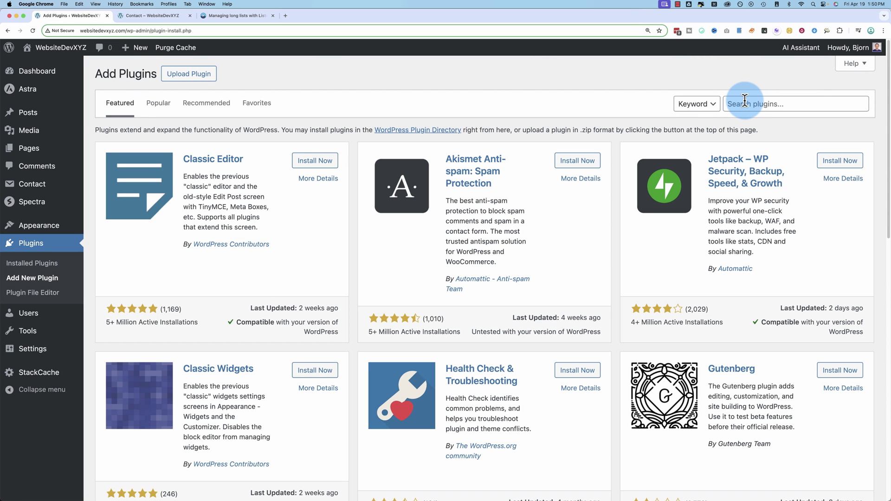
{"action": "left_click", "coordinate": [745, 101]}
{"action": "type", "text": "listo"}
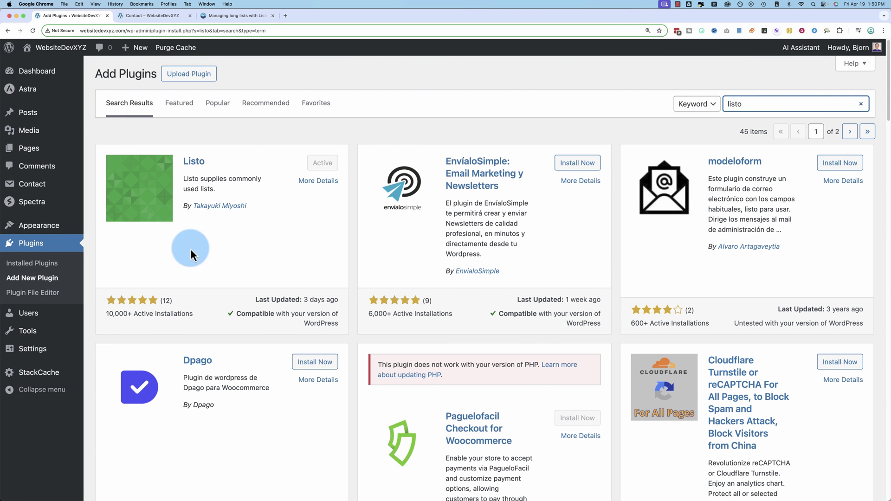
Step: Review the Listo card's author, rating, update date and installs, then return to the Contact page
{"action": "left_click_drag", "start_coordinate": [259, 204], "coordinate": [186, 211]}
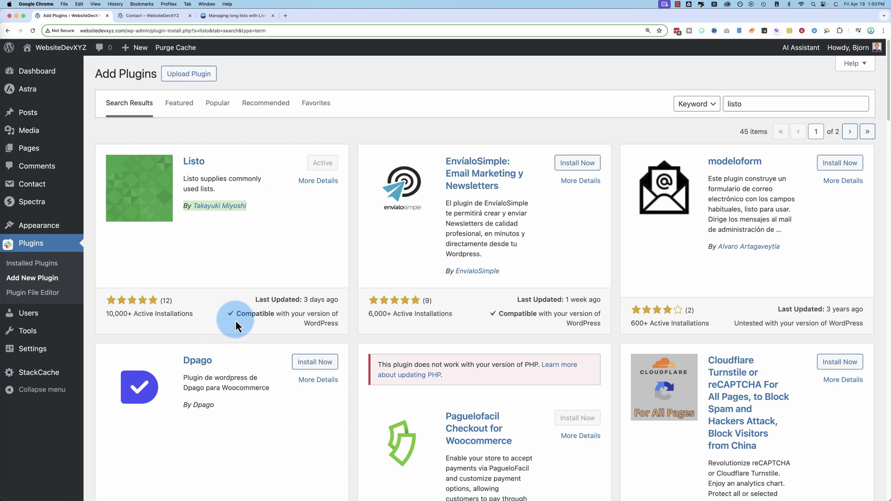
{"action": "left_click", "coordinate": [193, 318]}
{"action": "left_click_drag", "start_coordinate": [193, 318], "coordinate": [121, 300]}
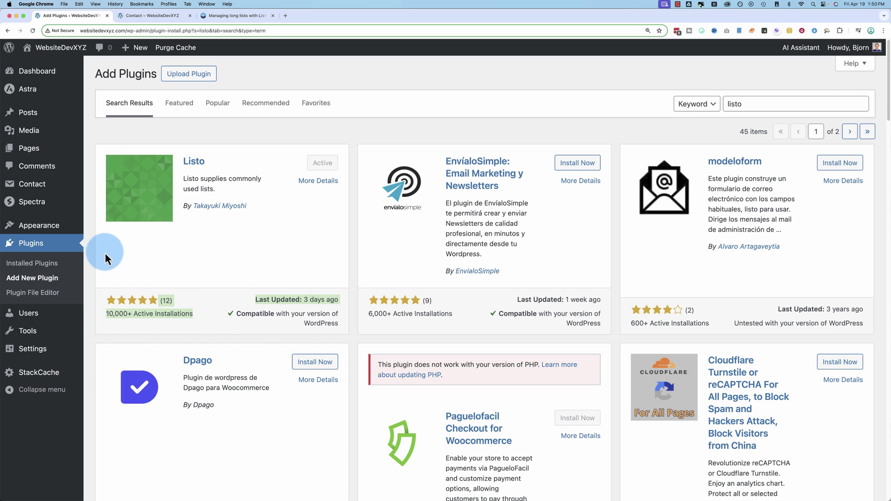
{"action": "left_click", "coordinate": [126, 16]}
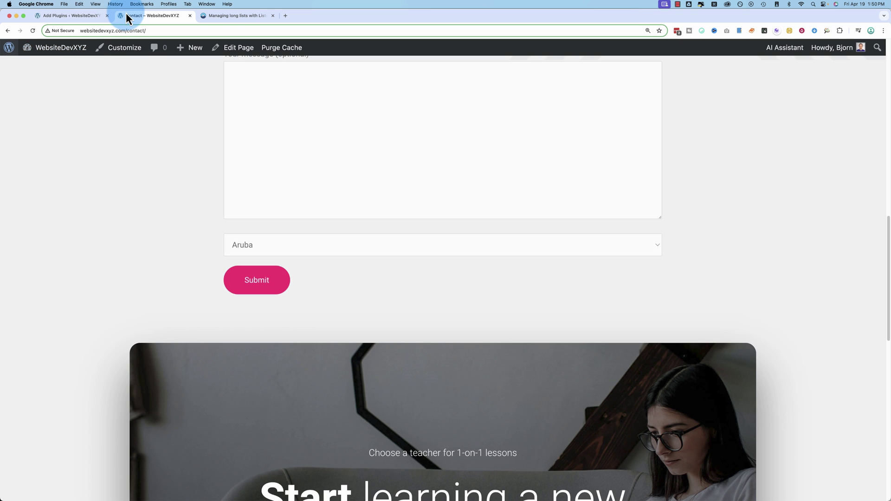
Step: Open the Country Dropdown form from the contact forms list
{"action": "left_click", "coordinate": [72, 15]}
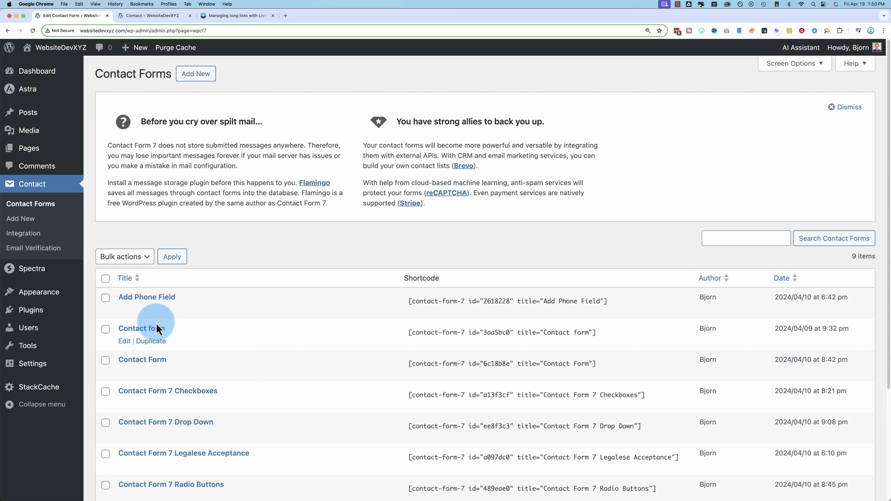
{"action": "left_click", "coordinate": [123, 341]}
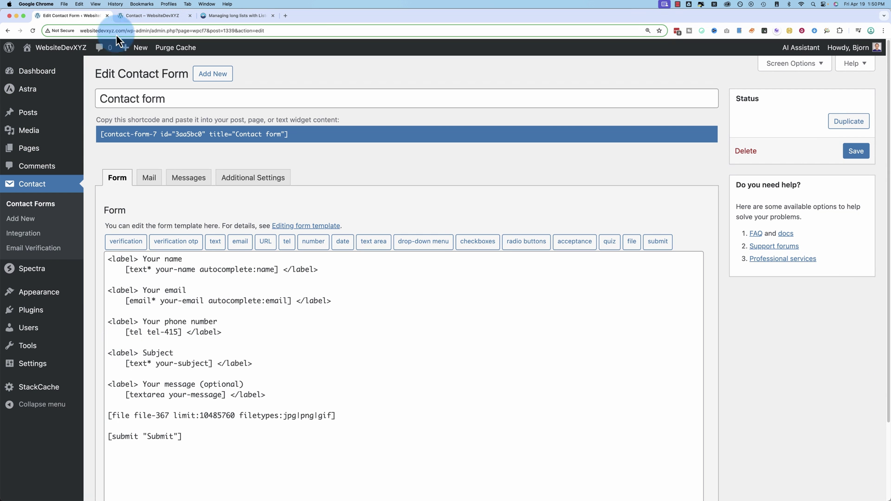
{"action": "left_click", "coordinate": [8, 30]}
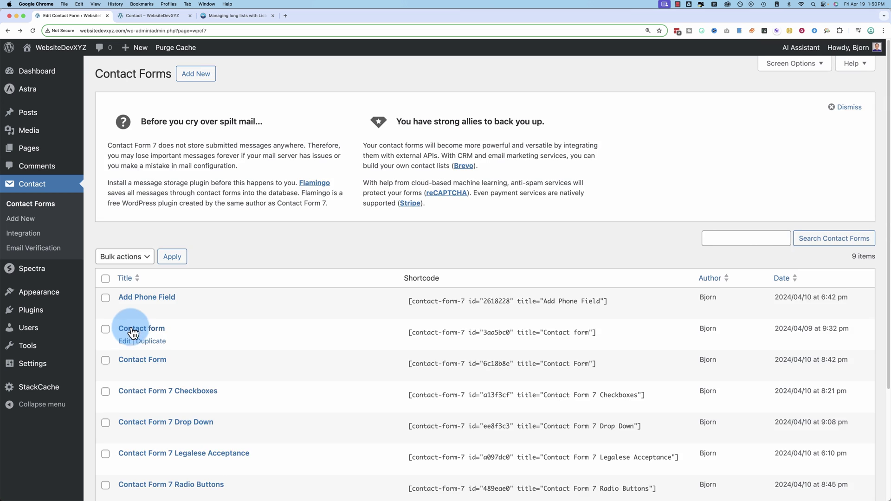
{"action": "scroll", "coordinate": [131, 332], "scroll_direction": "down", "scroll_amount": 3}
{"action": "left_click", "coordinate": [124, 383]}
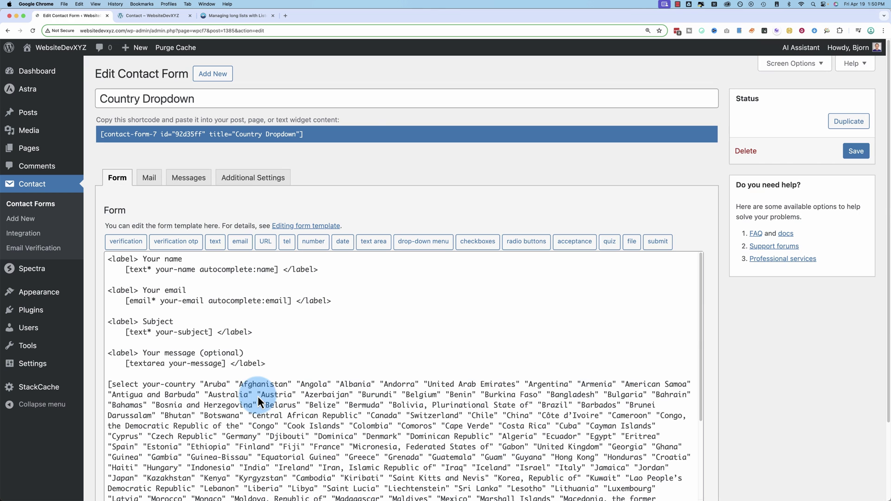
Step: Delete the long hand-typed country select block from the form template
{"action": "scroll", "coordinate": [150, 372], "scroll_direction": "down", "scroll_amount": 2}
{"action": "left_click_drag", "start_coordinate": [110, 341], "coordinate": [378, 478]}
{"action": "scroll", "coordinate": [280, 402], "scroll_direction": "down", "scroll_amount": 4}
{"action": "key", "text": "BackSpace"}
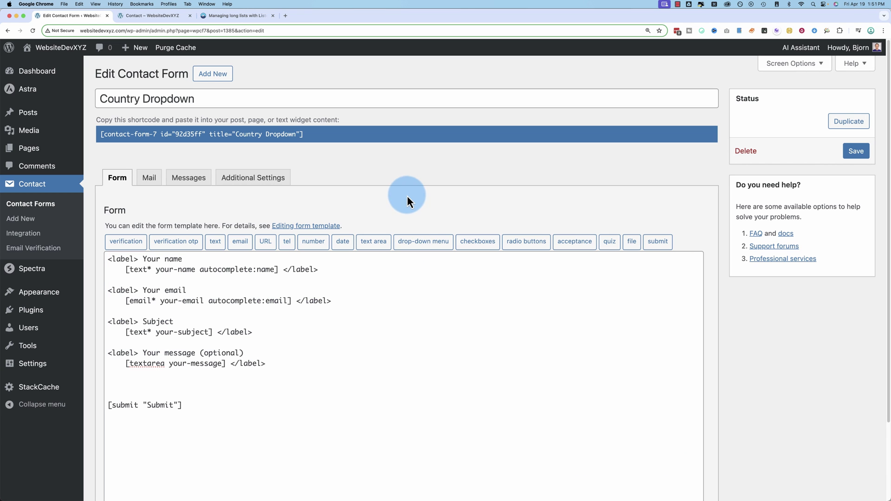
Step: Insert a drop-down menu tag with option 'test' and select it for rewriting as data:countries
{"action": "left_click", "coordinate": [422, 243]}
{"action": "left_click", "coordinate": [413, 238]}
{"action": "type", "text": "test"}
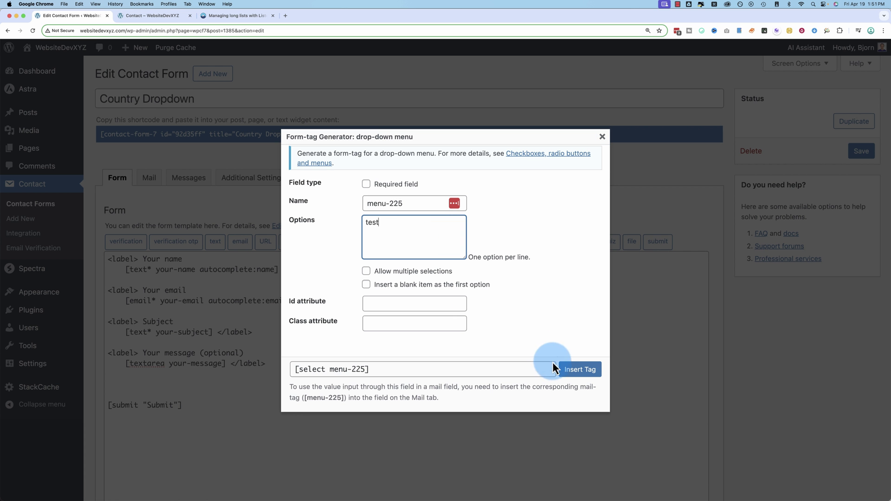
{"action": "left_click", "coordinate": [576, 369]}
{"action": "left_click_drag", "start_coordinate": [112, 384], "coordinate": [186, 386]}
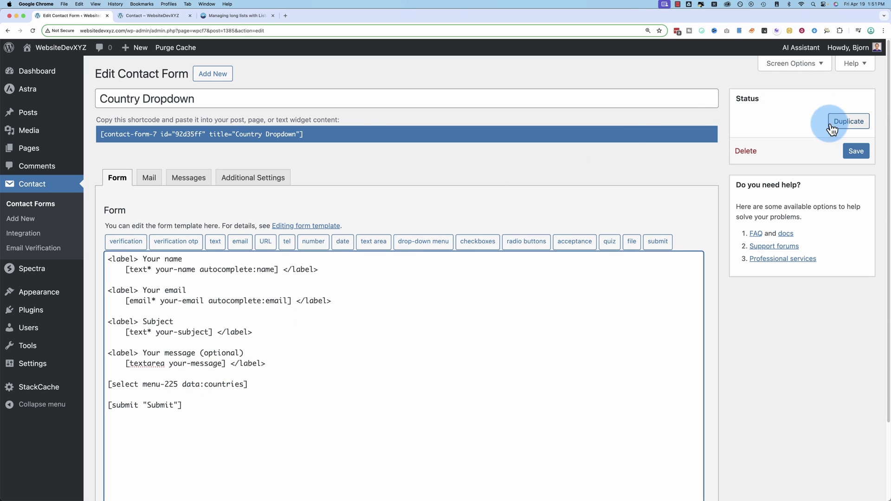
Step: Save the form and confirm the reloaded Contact page dropdown lists countries starting from Aruba
{"action": "left_click", "coordinate": [856, 152]}
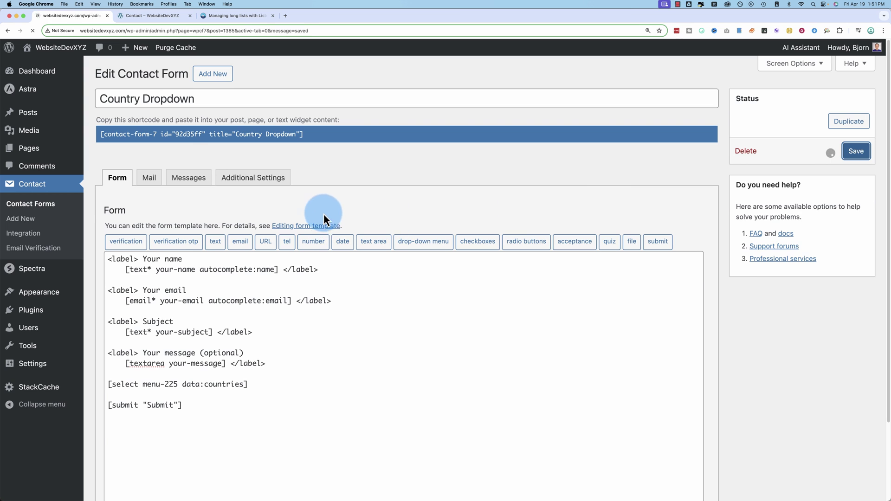
{"action": "left_click", "coordinate": [170, 18]}
{"action": "left_click", "coordinate": [32, 30]}
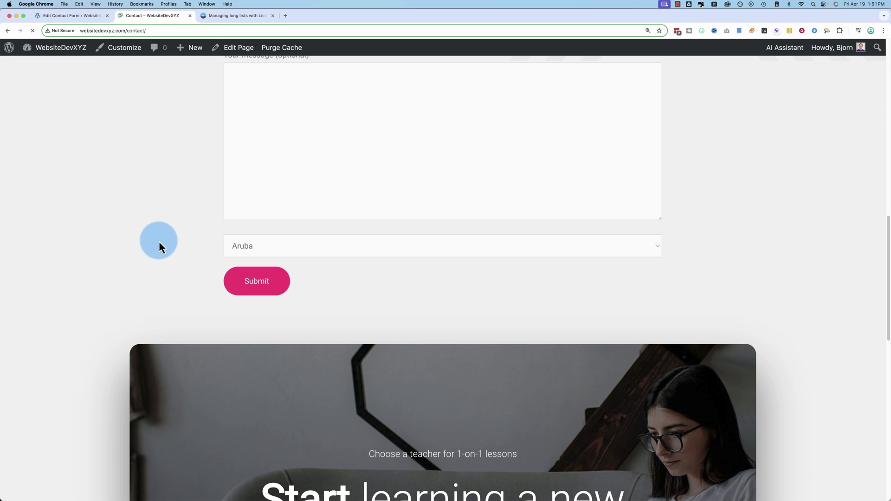
{"action": "left_click", "coordinate": [239, 246]}
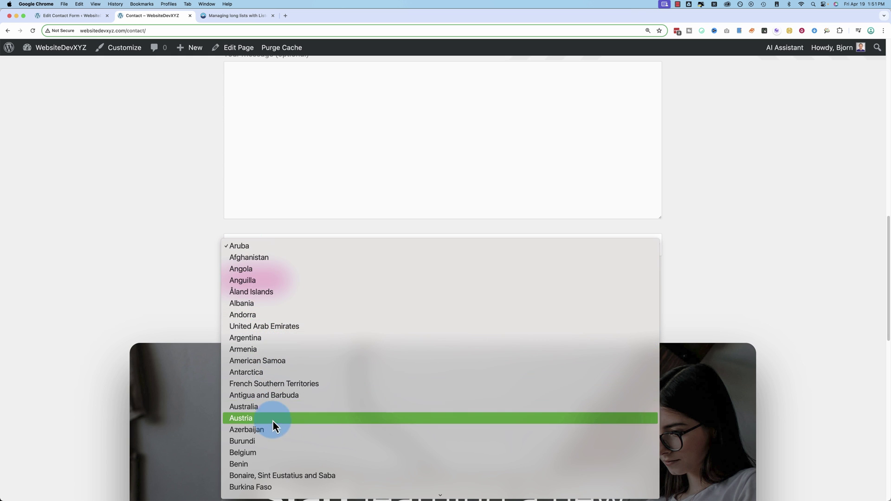
{"action": "left_click", "coordinate": [161, 283]}
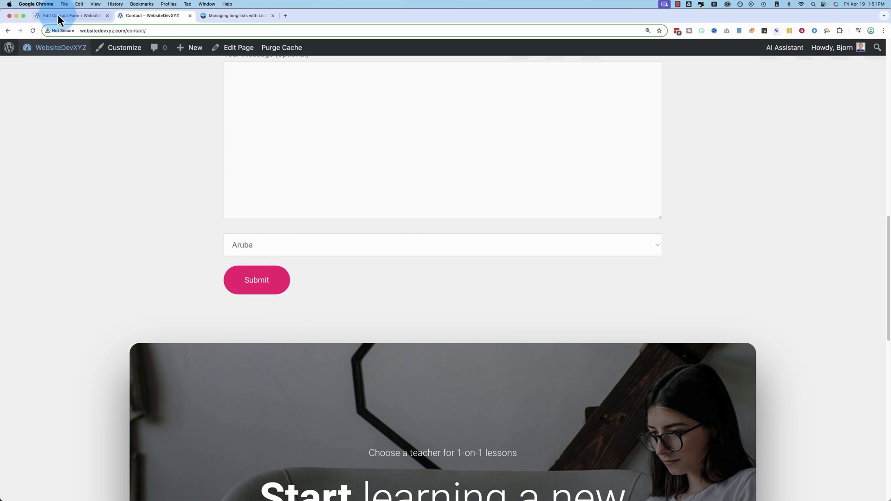
{"action": "left_click", "coordinate": [57, 16]}
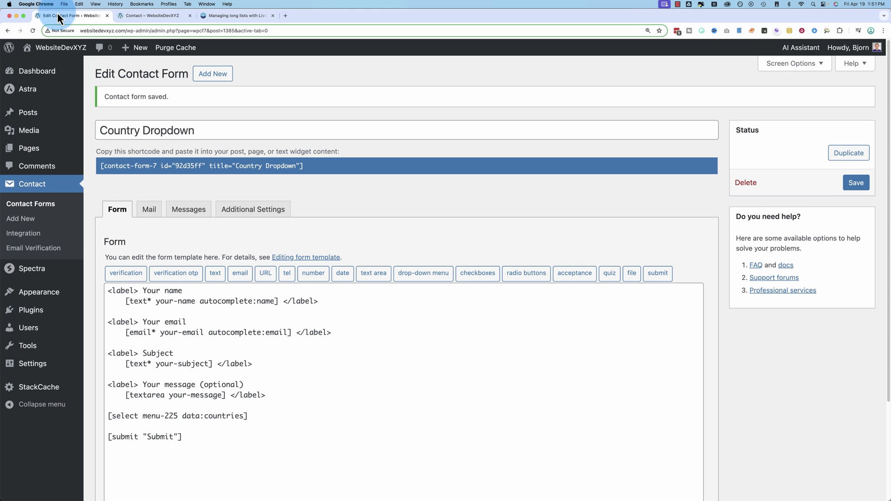
Step: Change the tag to data:countries.un, save, and confirm the Contact dropdown starts with Afghanistan
{"action": "left_click", "coordinate": [244, 416]}
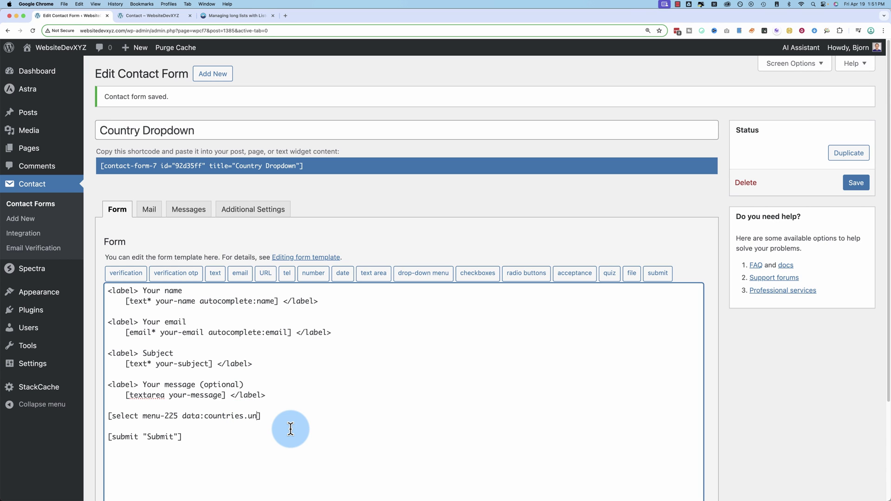
{"action": "left_click", "coordinate": [857, 183]}
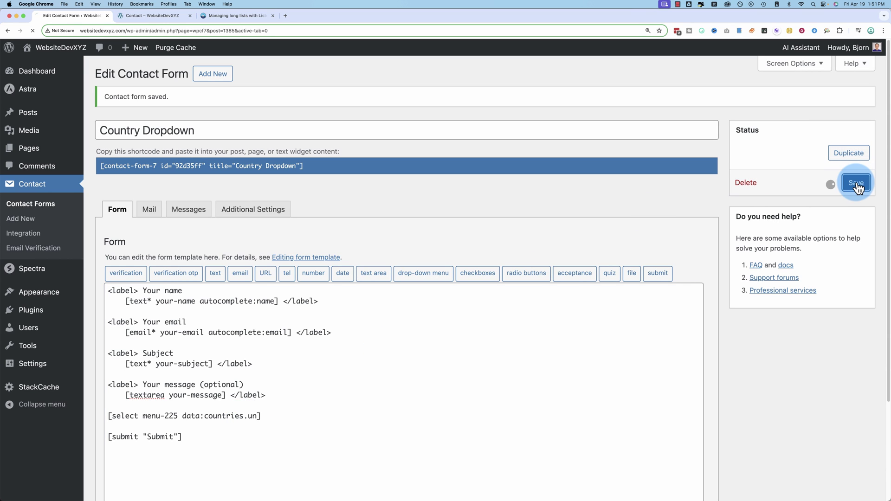
{"action": "left_click", "coordinate": [141, 17]}
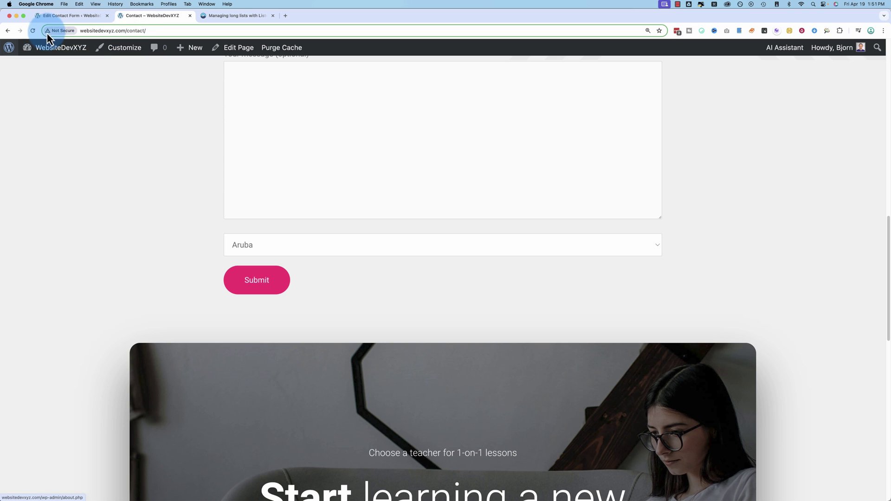
{"action": "left_click", "coordinate": [33, 32]}
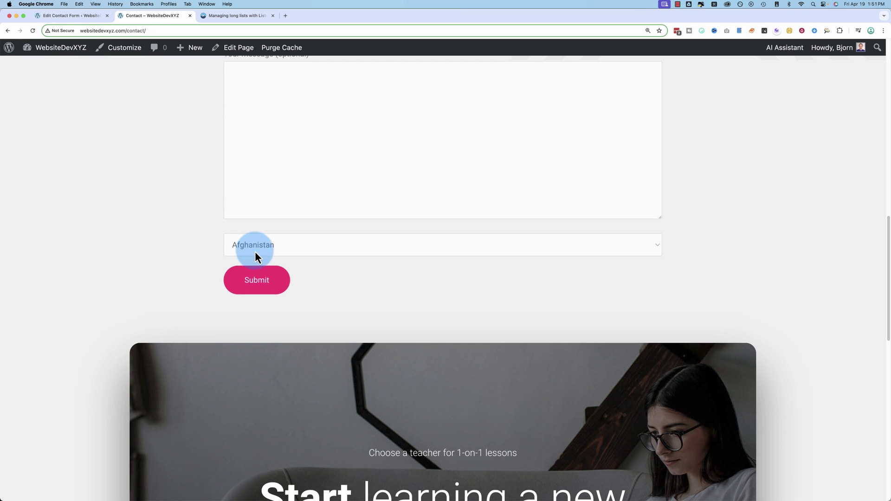
{"action": "left_click", "coordinate": [255, 253]}
{"action": "scroll", "coordinate": [259, 383], "scroll_direction": "down", "scroll_amount": 15}
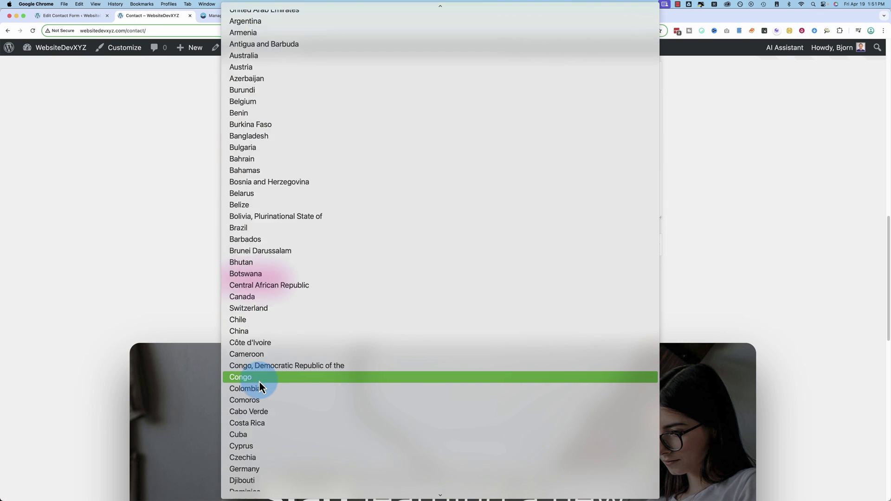
{"action": "scroll", "coordinate": [259, 383], "scroll_direction": "down", "scroll_amount": 20}
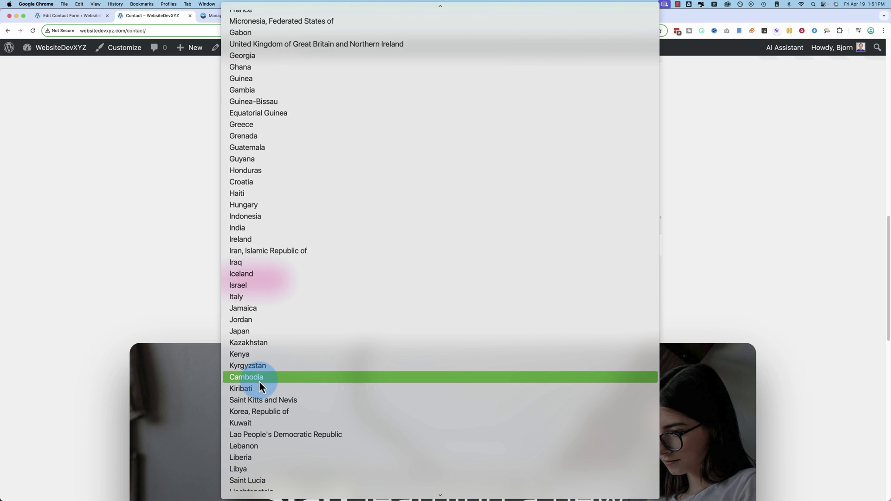
{"action": "scroll", "coordinate": [259, 384], "scroll_direction": "down", "scroll_amount": 10}
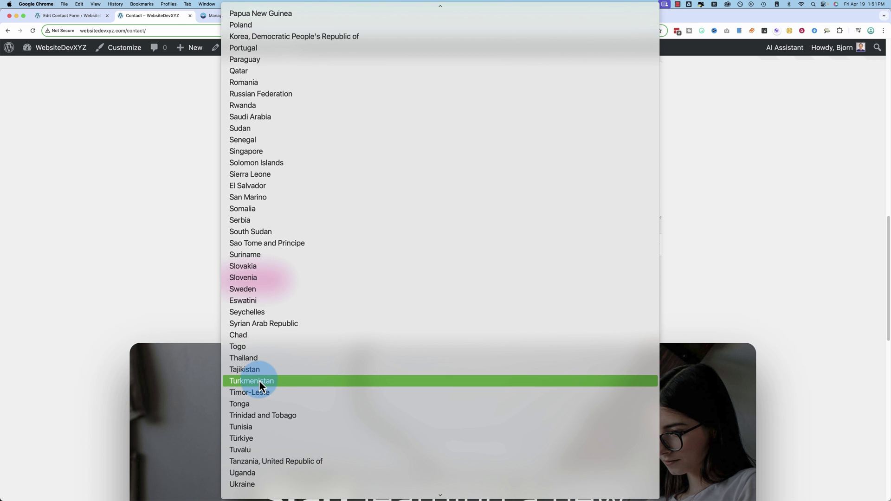
Step: Change the select tag's list from countries.un to data:currencies and save the form
{"action": "left_click", "coordinate": [136, 274]}
{"action": "left_click", "coordinate": [69, 15]}
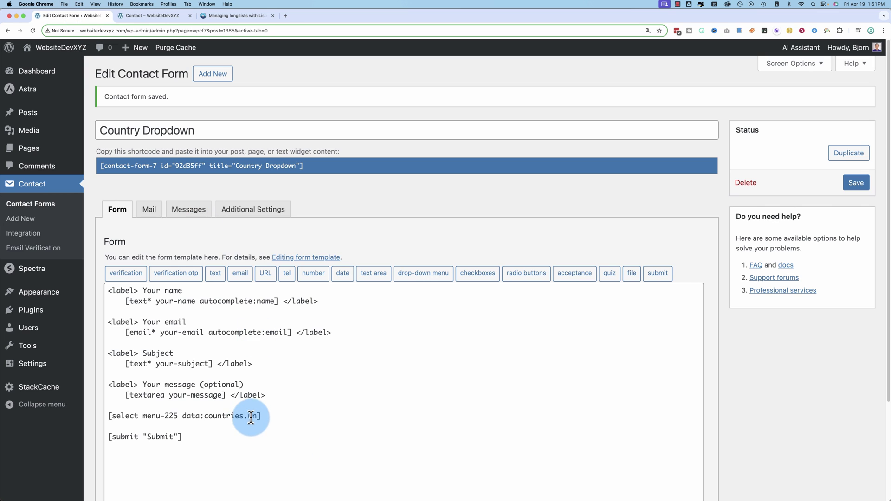
{"action": "left_click_drag", "start_coordinate": [256, 416], "coordinate": [209, 416]}
{"action": "key", "text": "BackSpace"}
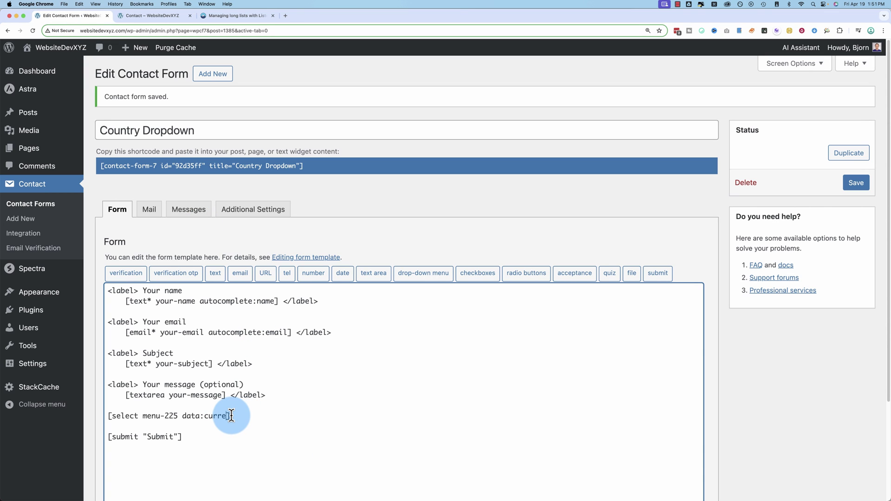
{"action": "type", "text": "urrencies"}
{"action": "left_click", "coordinate": [857, 182]}
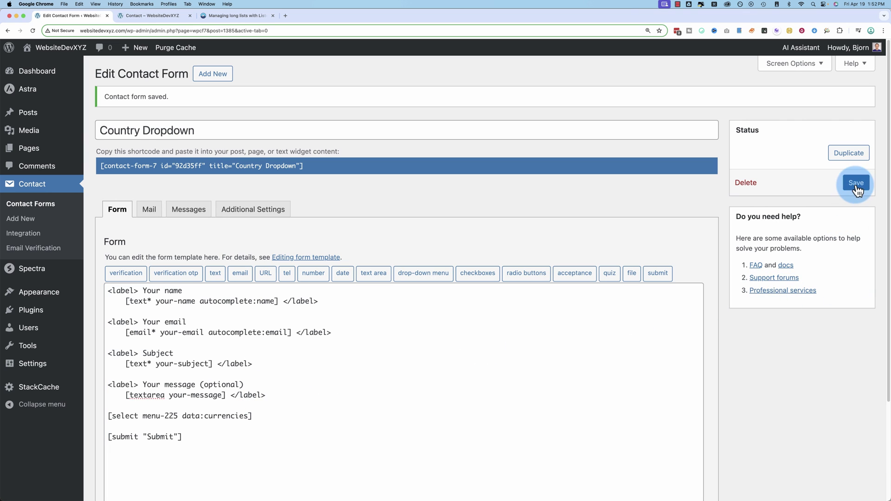
Step: Reload the Contact page and check the dropdown lists currencies from United Arab Emirates dirham onward
{"action": "left_click", "coordinate": [134, 16]}
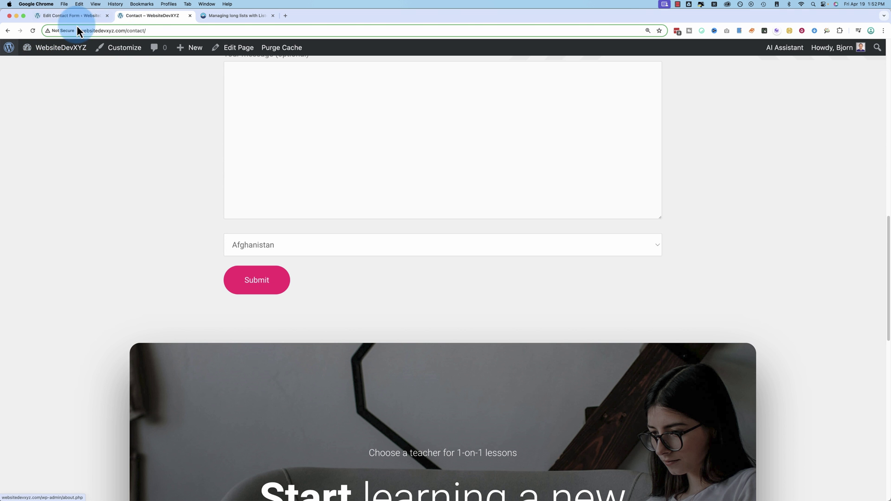
{"action": "left_click", "coordinate": [32, 34]}
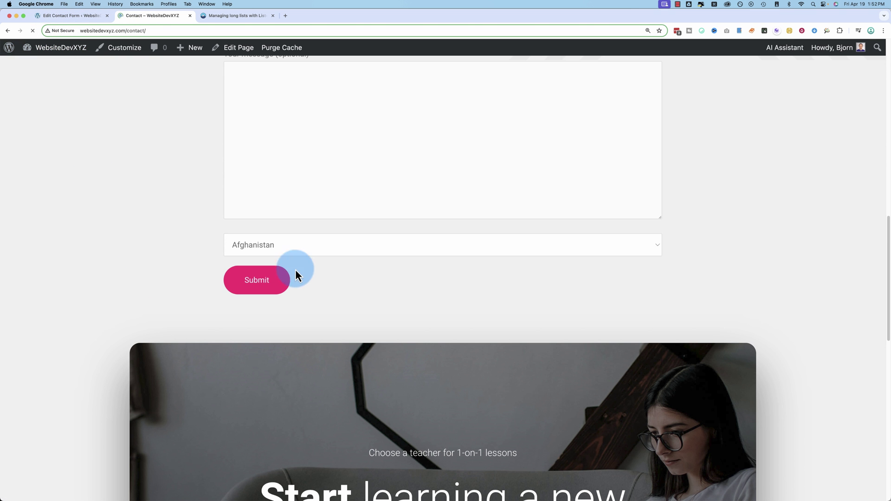
{"action": "left_click", "coordinate": [323, 249]}
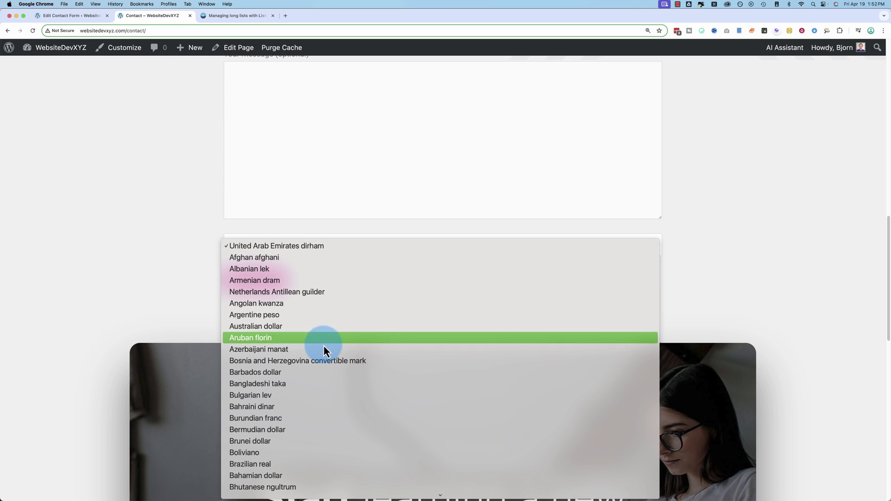
{"action": "scroll", "coordinate": [317, 466], "scroll_direction": "down", "scroll_amount": 5}
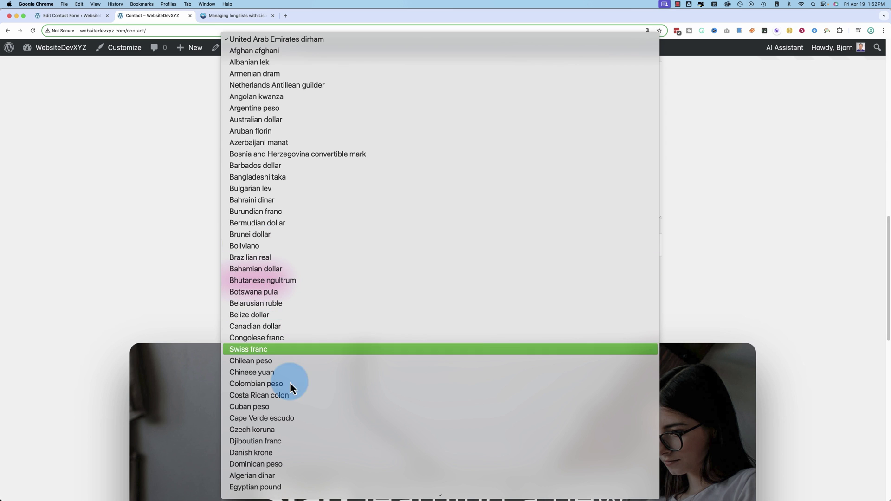
{"action": "scroll", "coordinate": [265, 401], "scroll_direction": "down", "scroll_amount": 4}
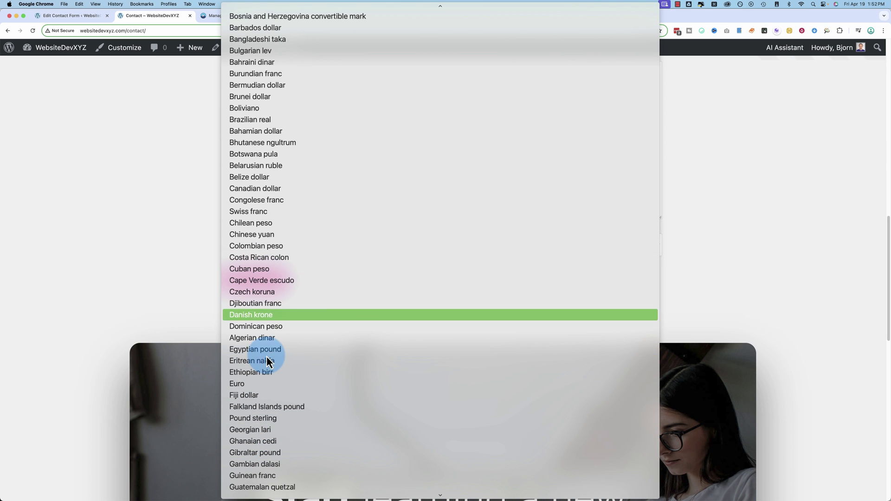
{"action": "left_click", "coordinate": [155, 201]}
{"action": "left_click", "coordinate": [251, 15]}
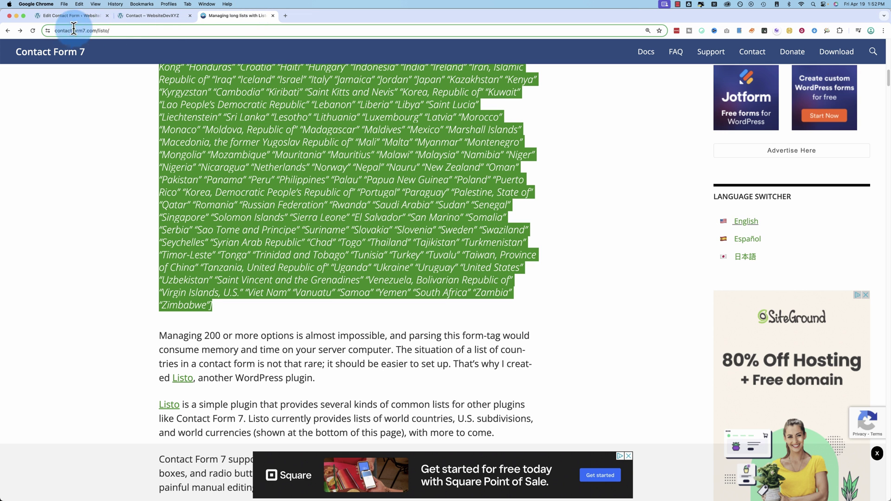